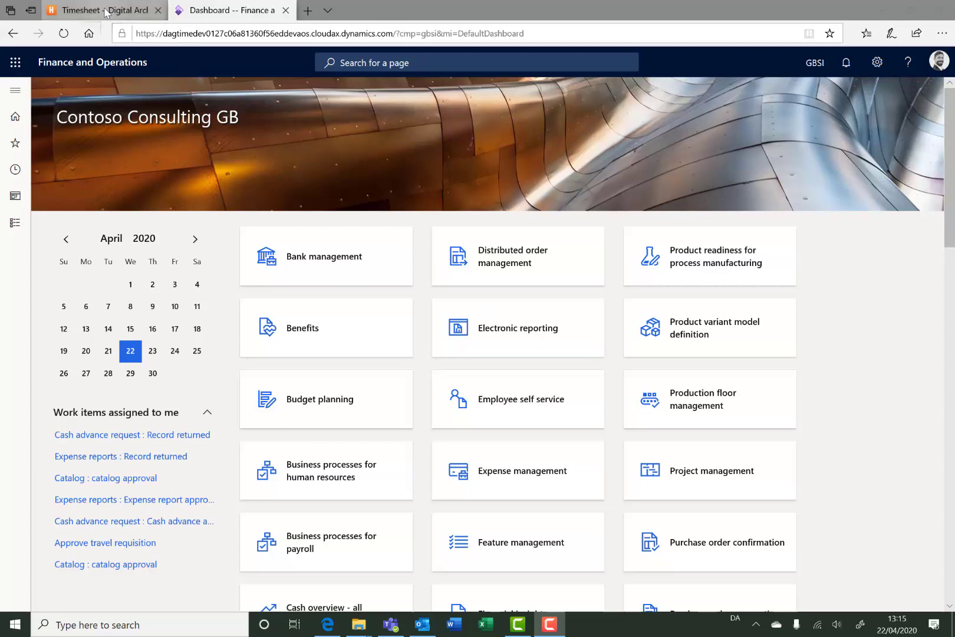
Step: Switch to Harvest and run a detailed time report for Last Month (March) covering all clients, projects, tasks and team members
mouse_move(106, 13)
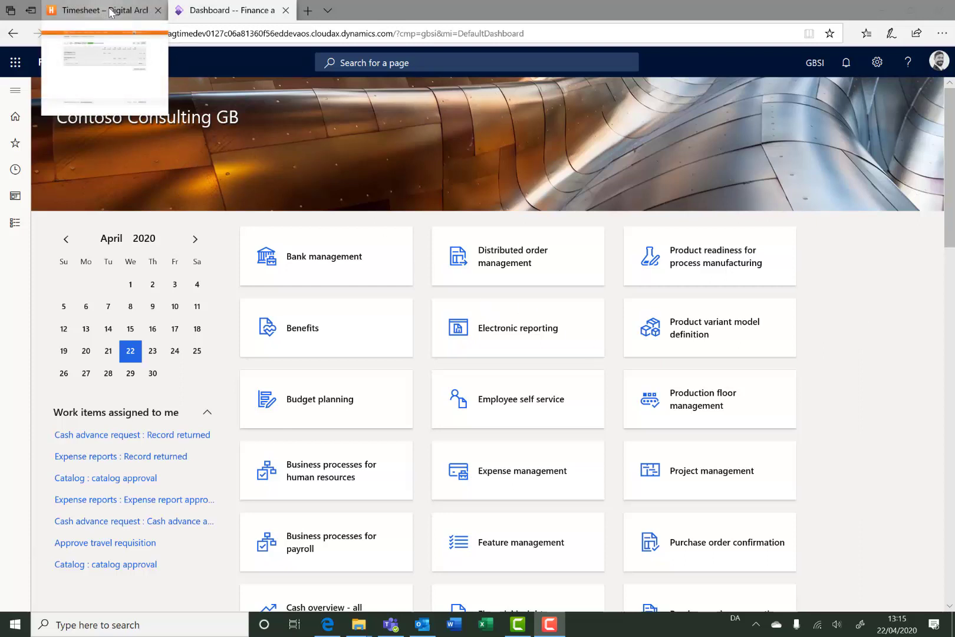
left_click(102, 13)
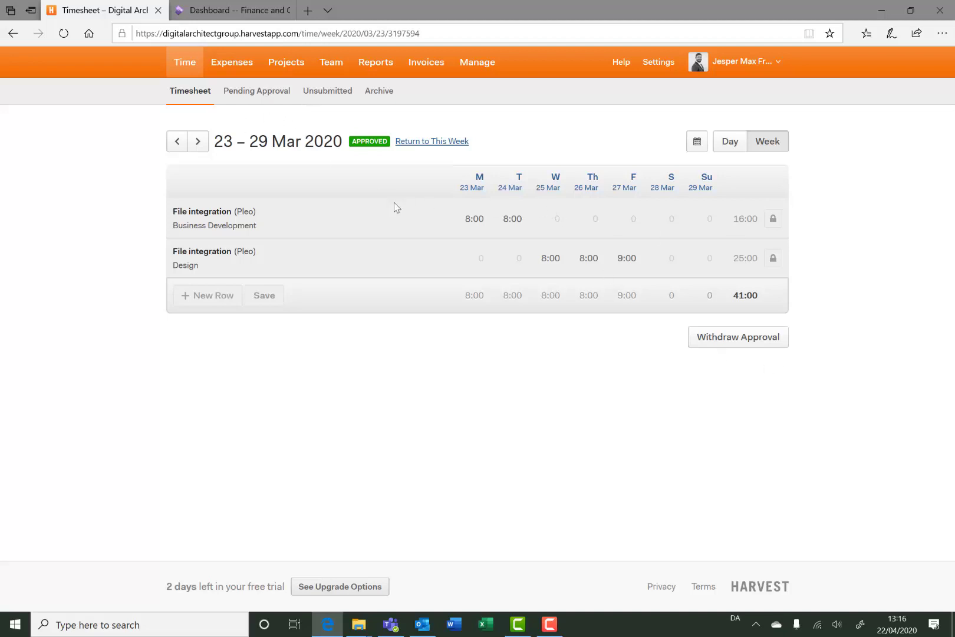
left_click(380, 72)
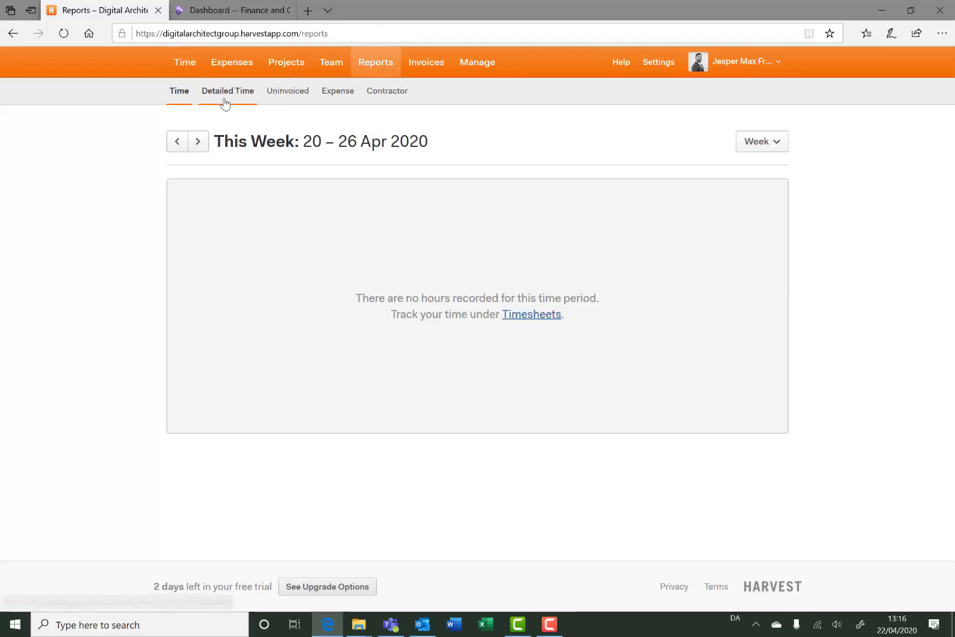
left_click(224, 99)
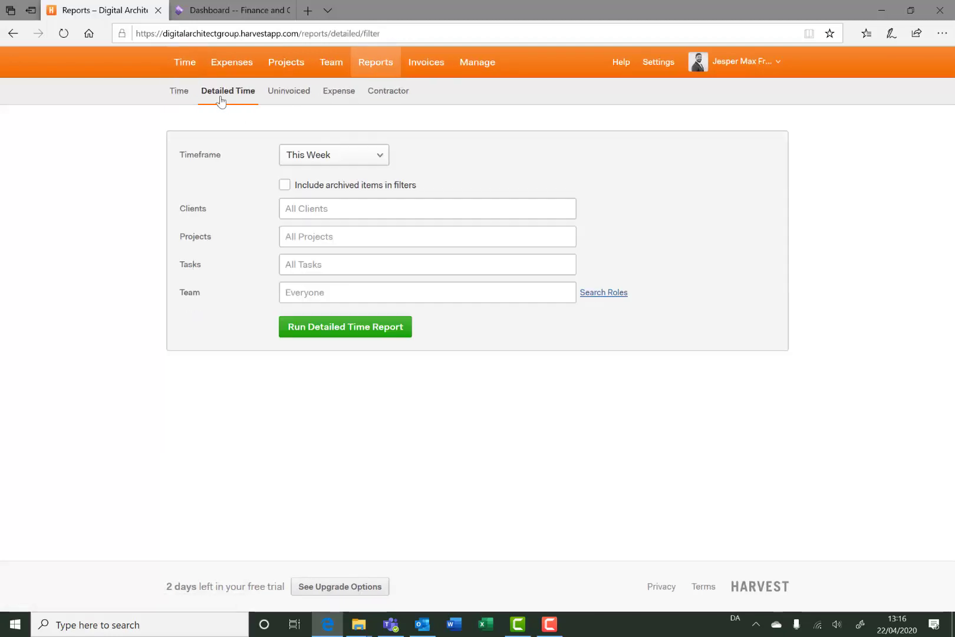
left_click(361, 158)
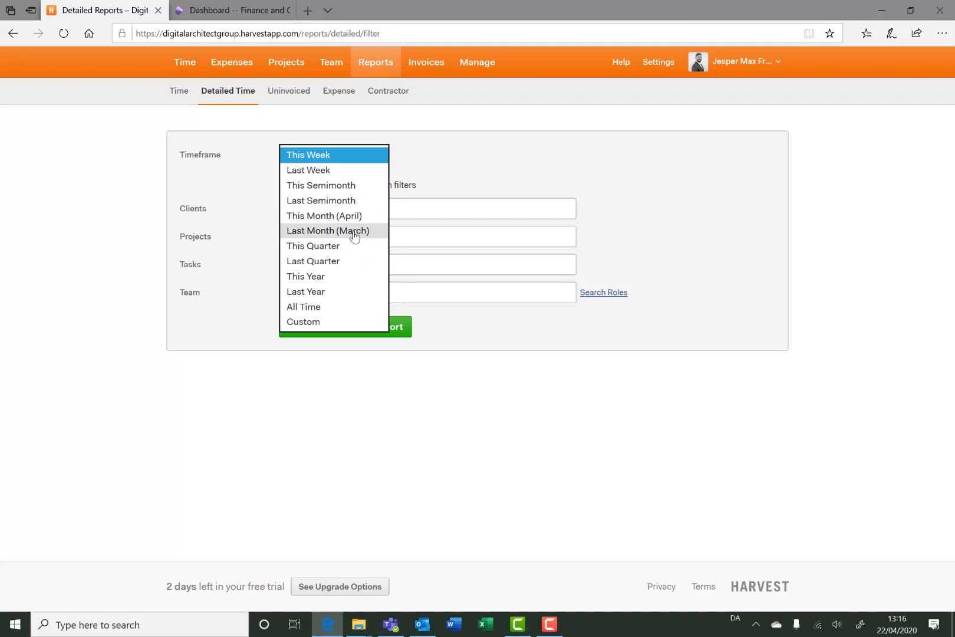
left_click(350, 234)
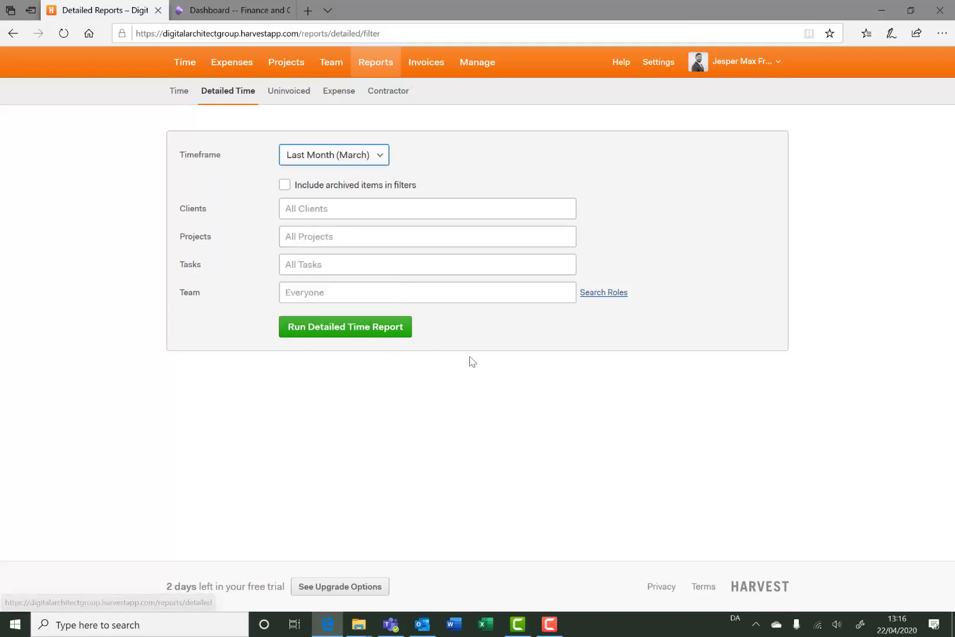
left_click(339, 333)
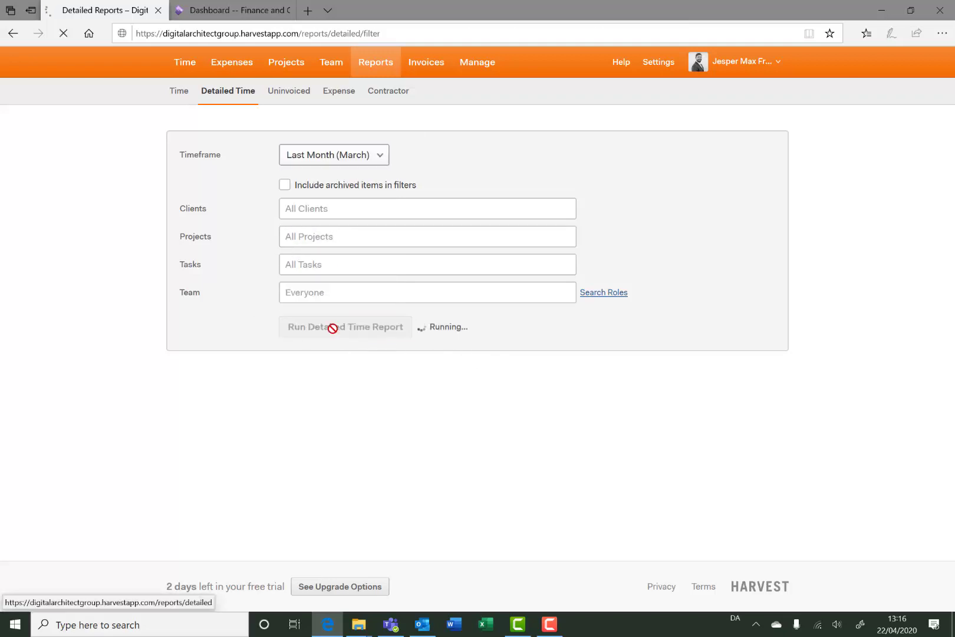
Step: Export the detailed time report as CSV and save it as "Harvest time" in the Demo files folder
scroll(520, 265, "down", 1)
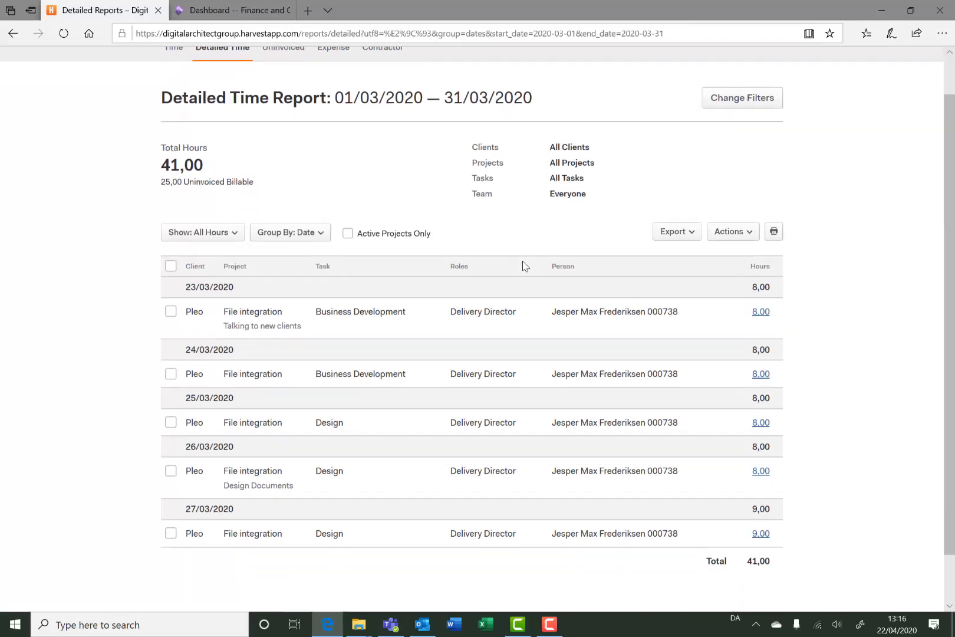
scroll(524, 260, "up", 1)
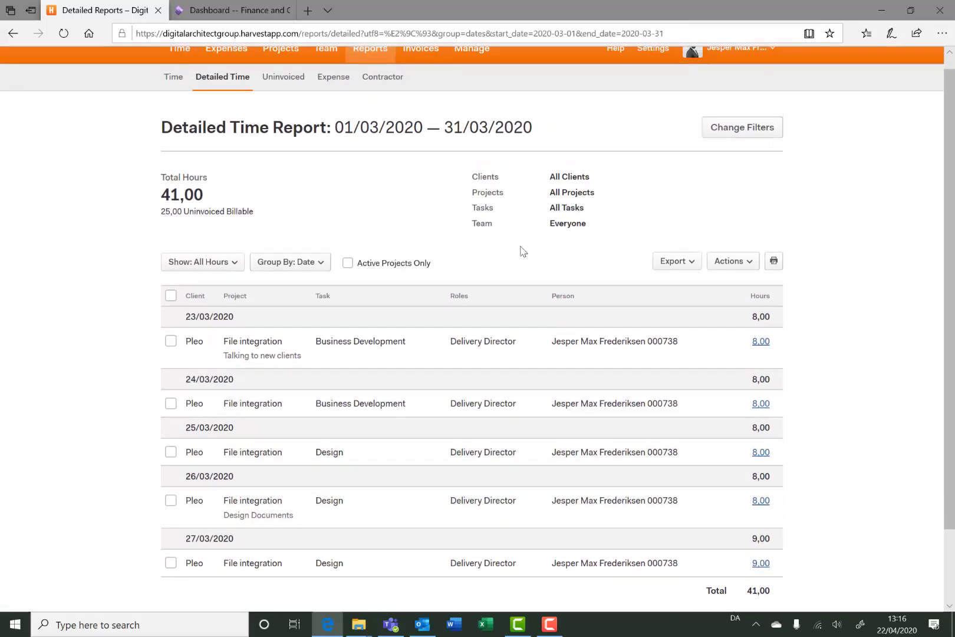
left_click(682, 265)
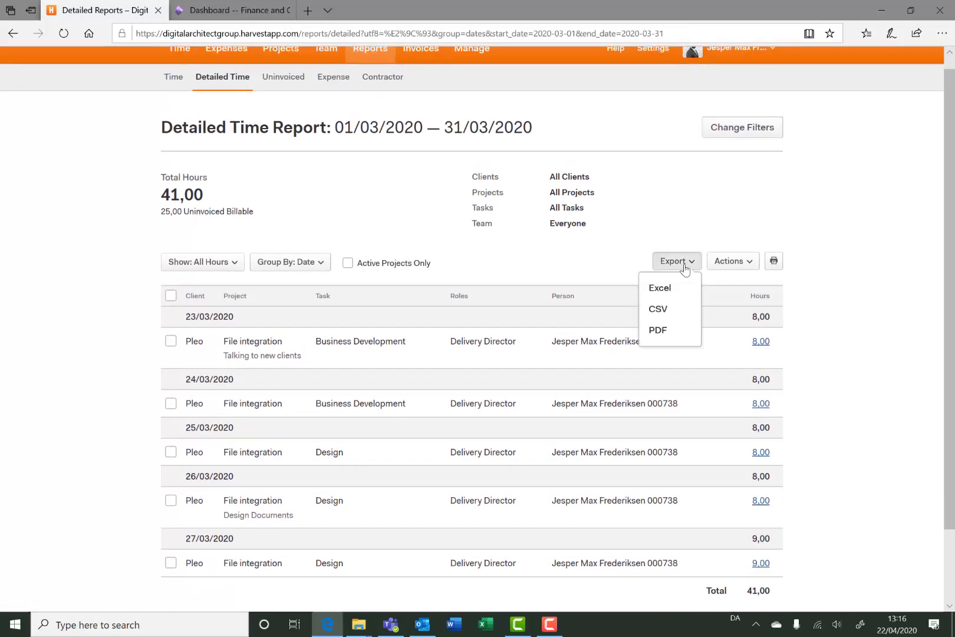
left_click(669, 311)
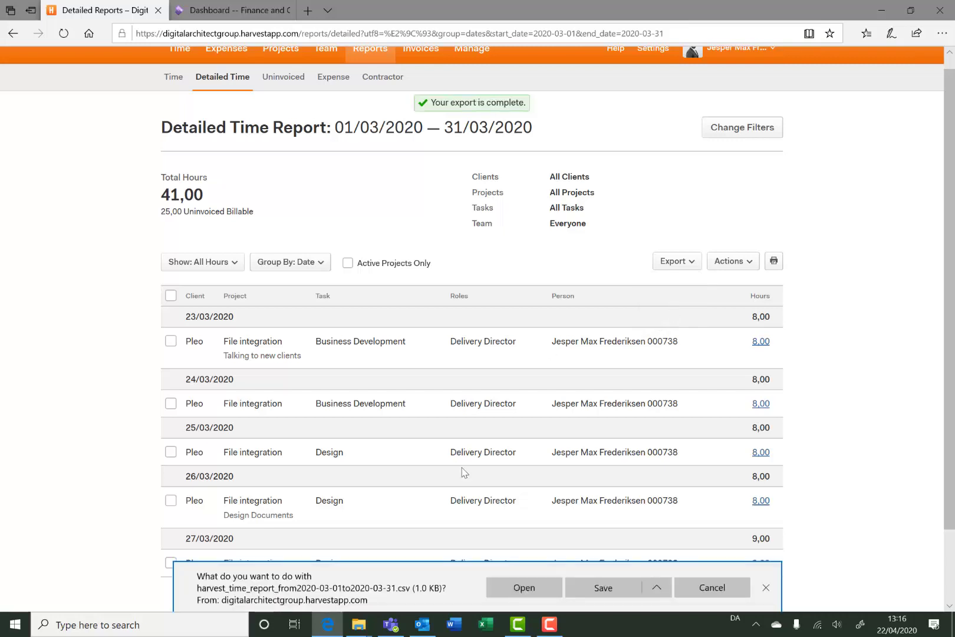
left_click(657, 586)
left_click(627, 564)
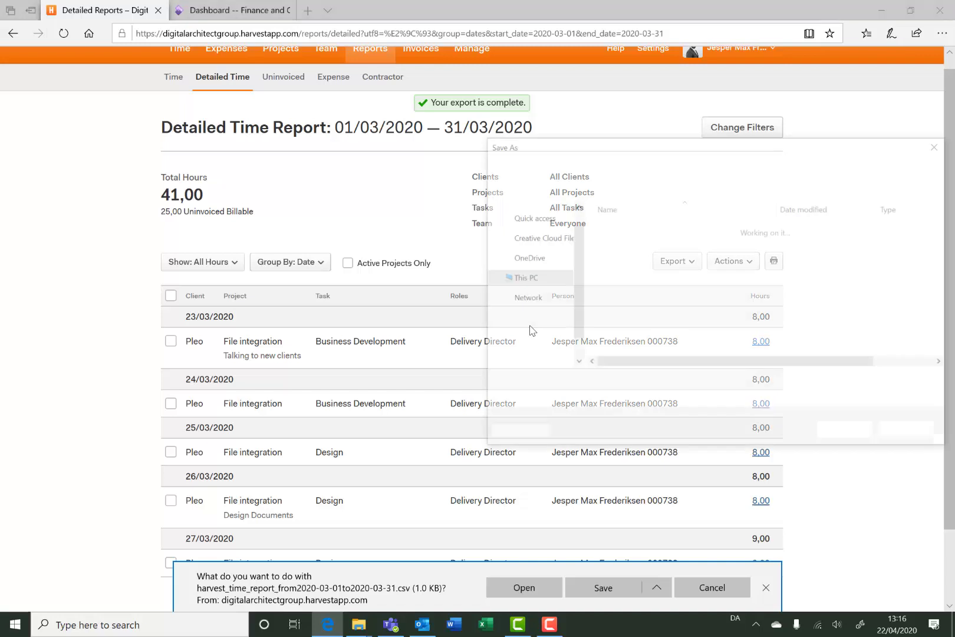
type("Harvest t")
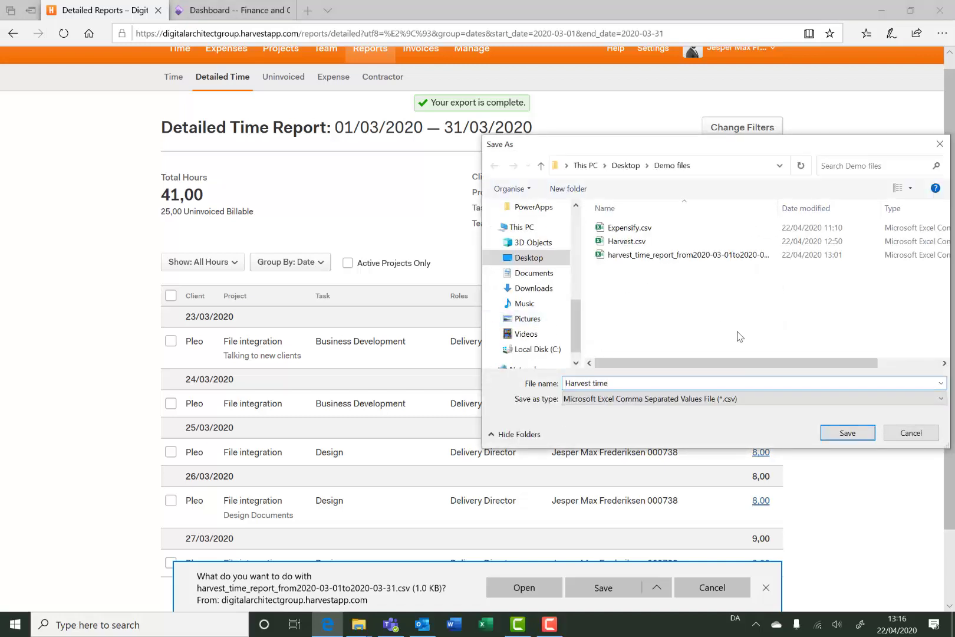
type("ime")
key("Return")
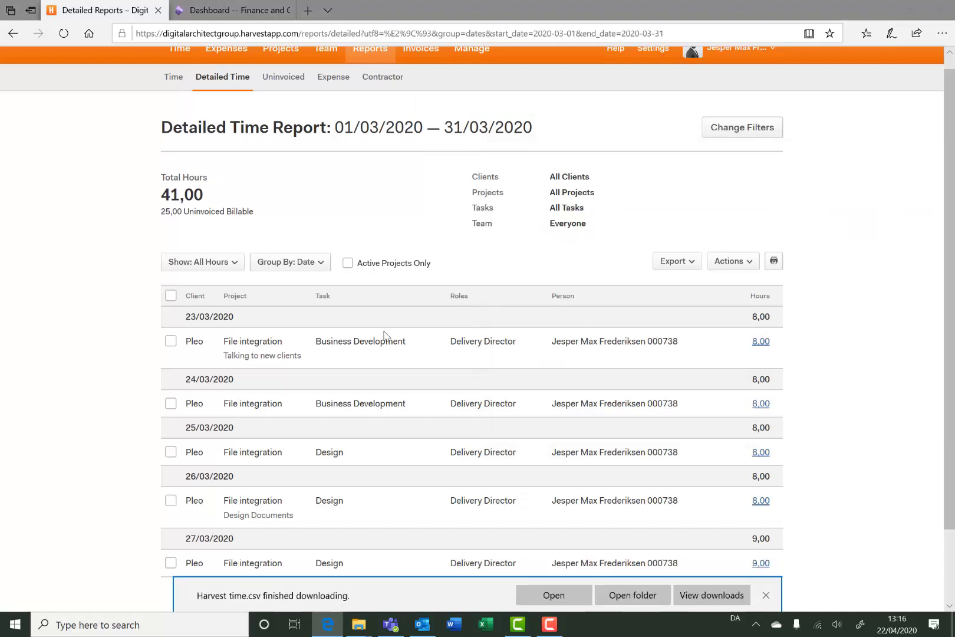
left_click(765, 595)
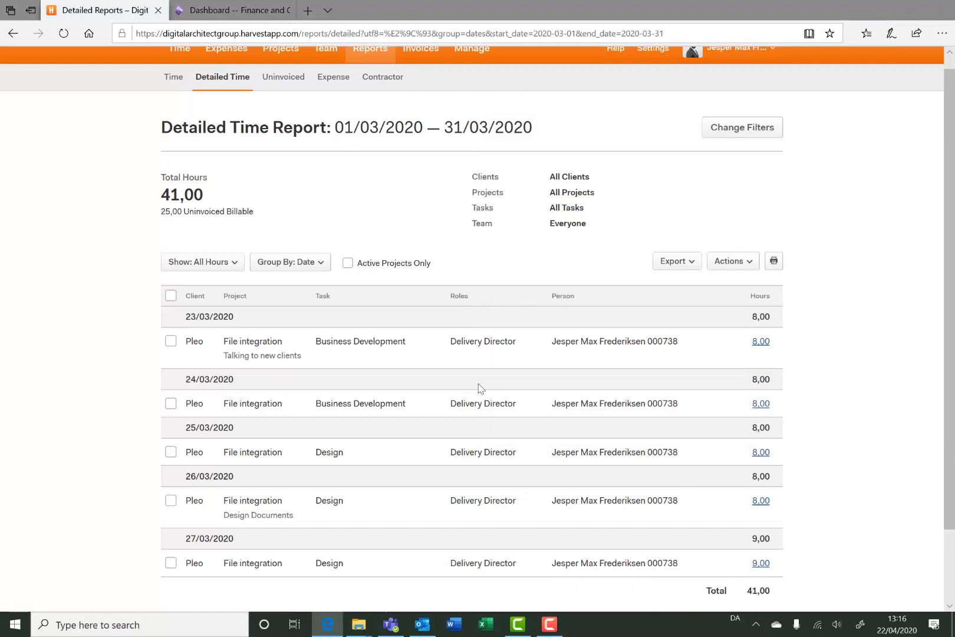
Step: Switch to Finance and Operations and open Time Connect's Import hour transactions under the periodic tasks of Project management and accounting
left_click(223, 16)
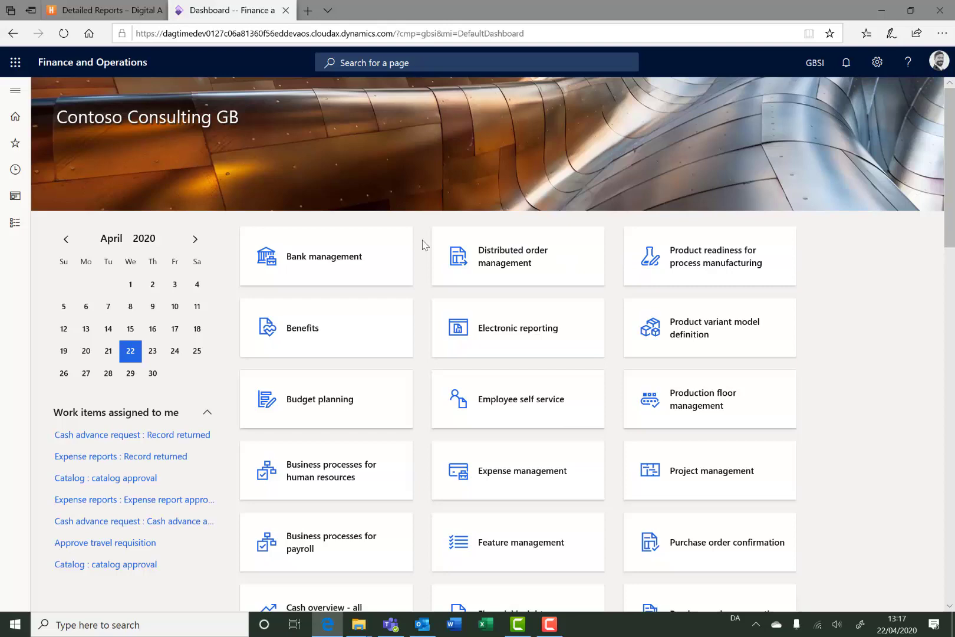
left_click(16, 89)
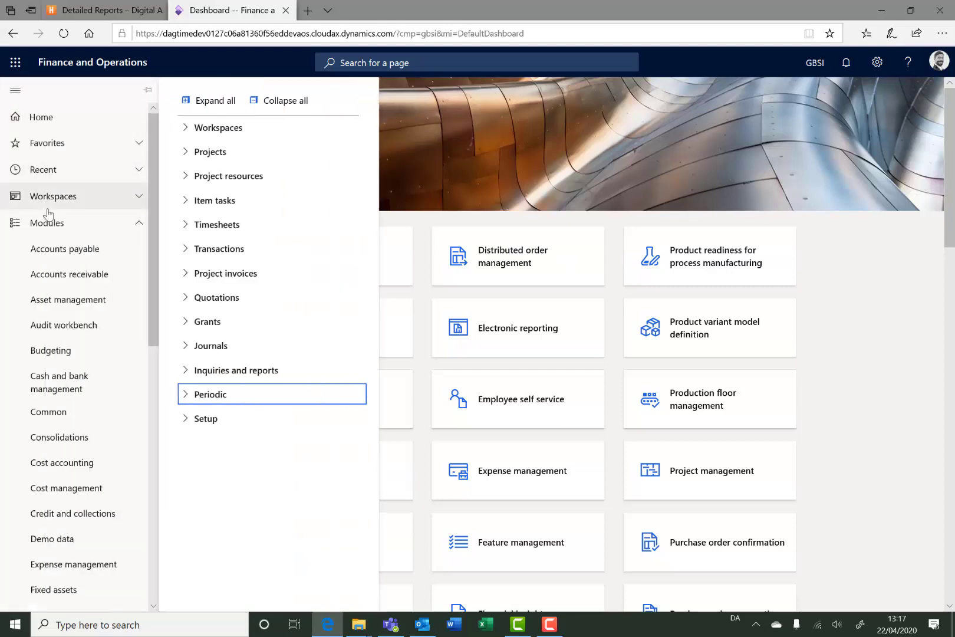
scroll(65, 300, "down", 6)
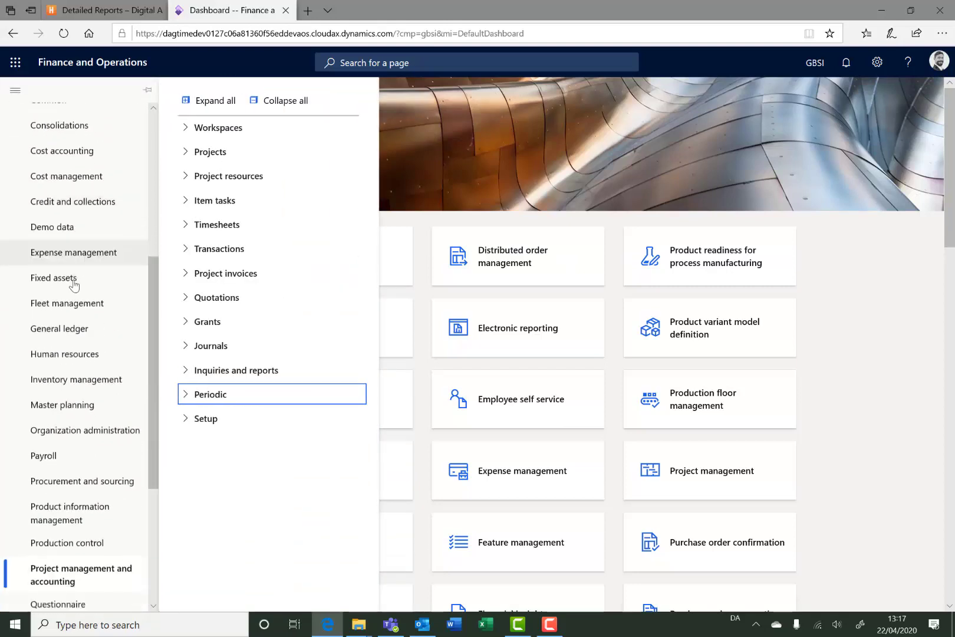
scroll(72, 294, "down", 3)
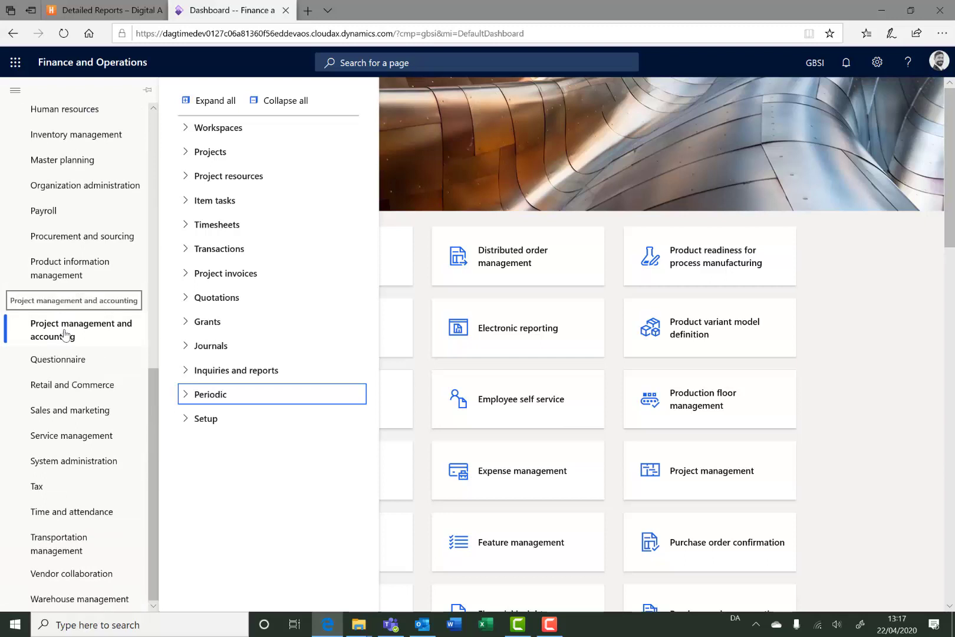
left_click(183, 399)
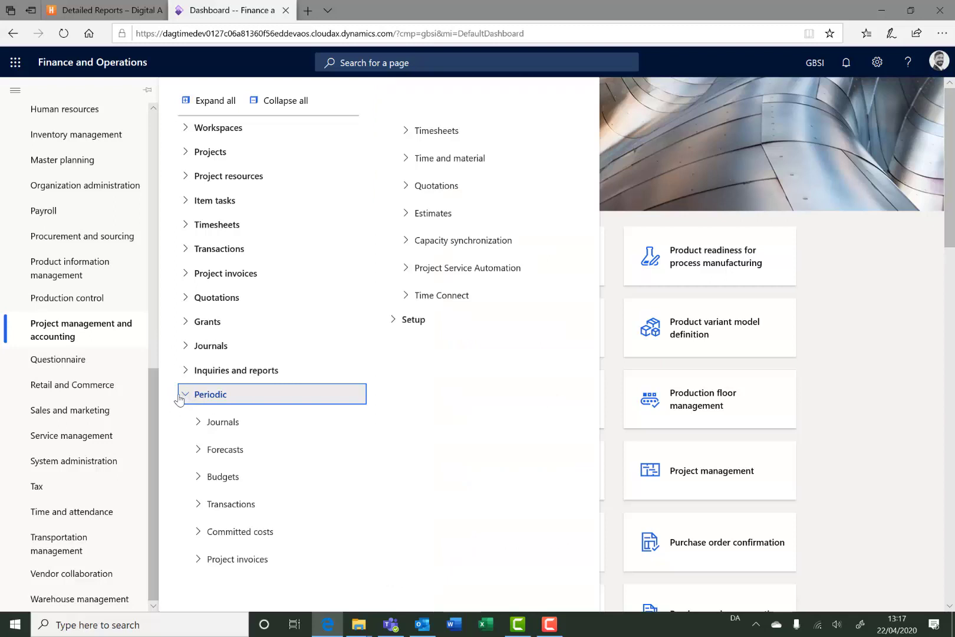
left_click(450, 299)
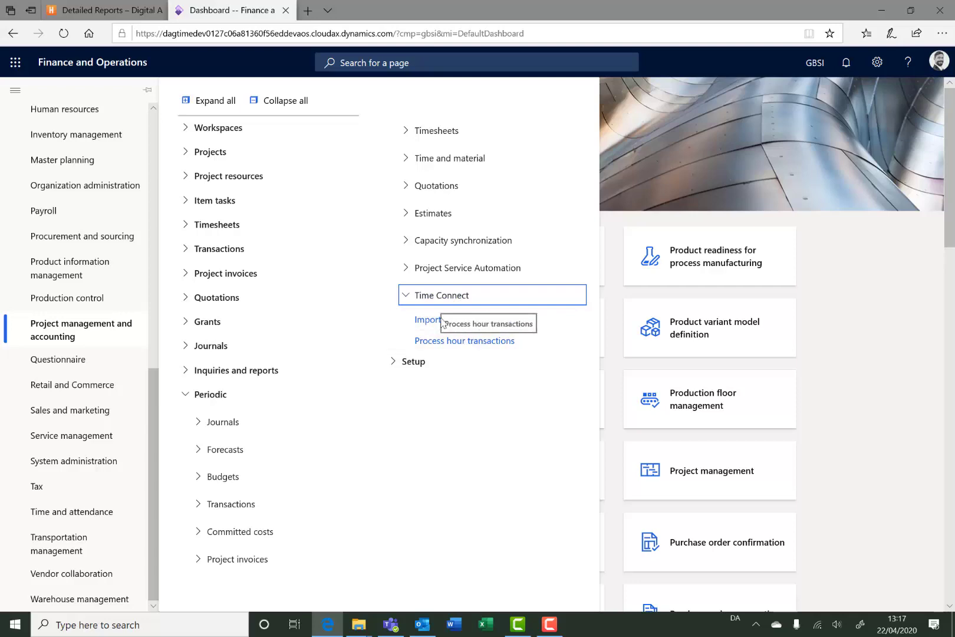
left_click(453, 323)
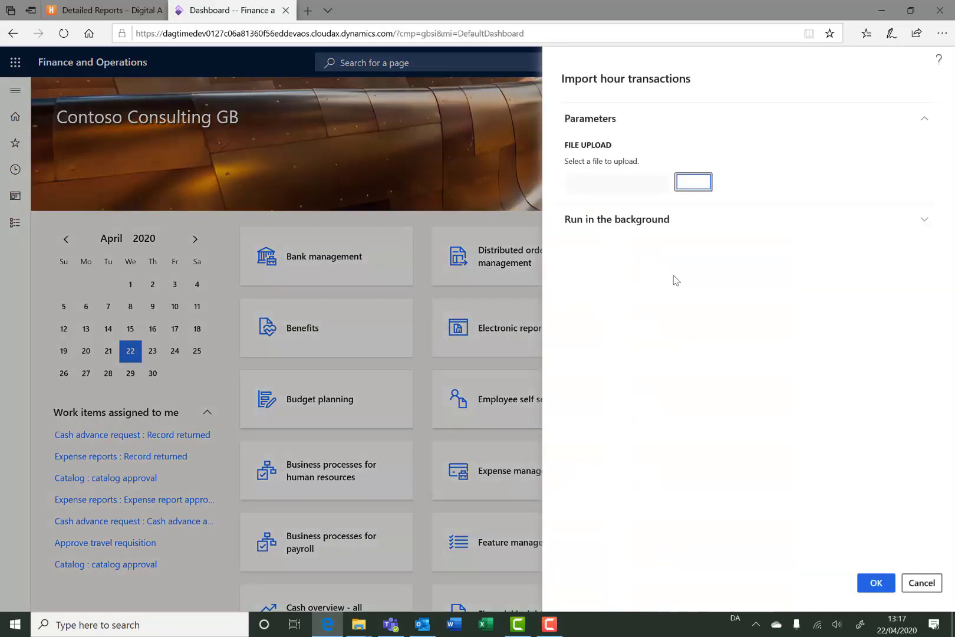
Step: Upload Harvest time.csv from the Demo files folder and run the hour transactions import
left_click(695, 183)
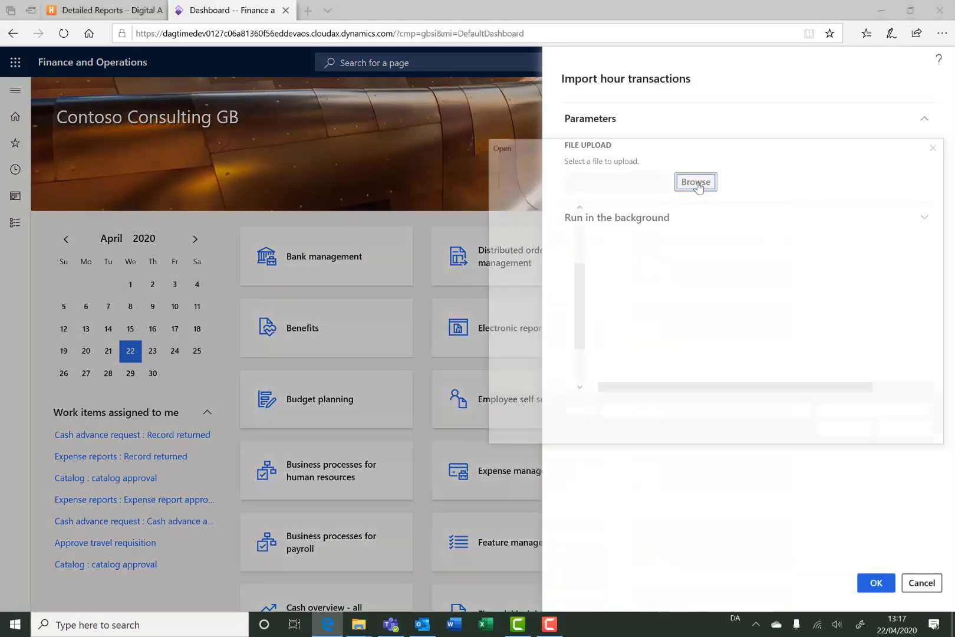
left_click(660, 242)
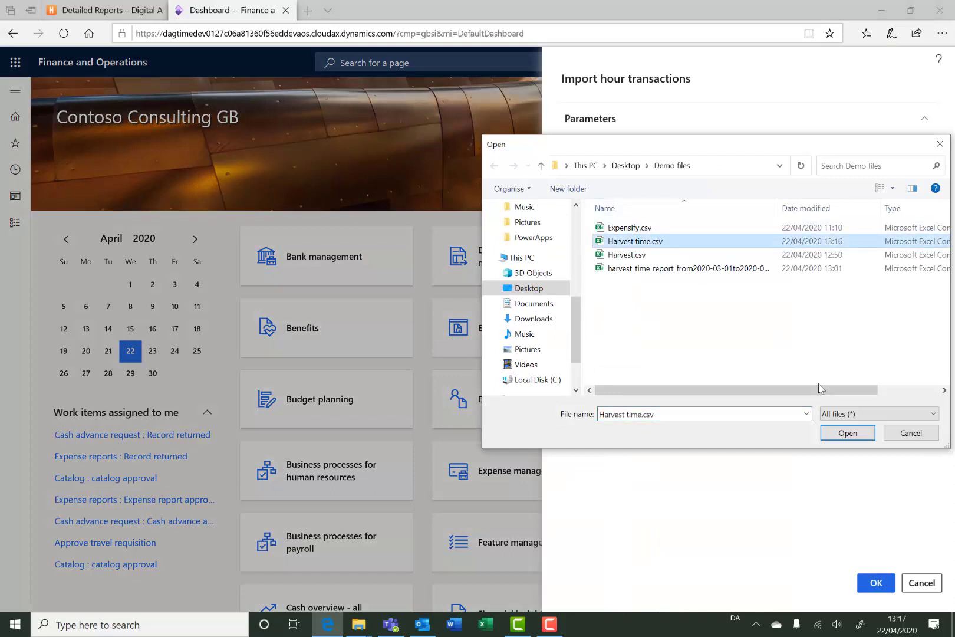
left_click(854, 436)
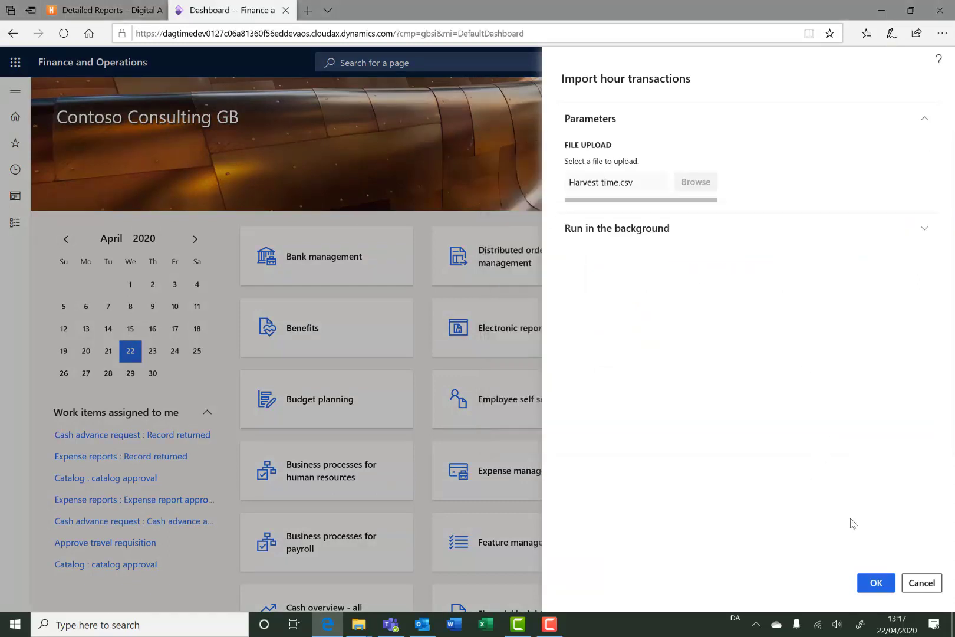
left_click(881, 587)
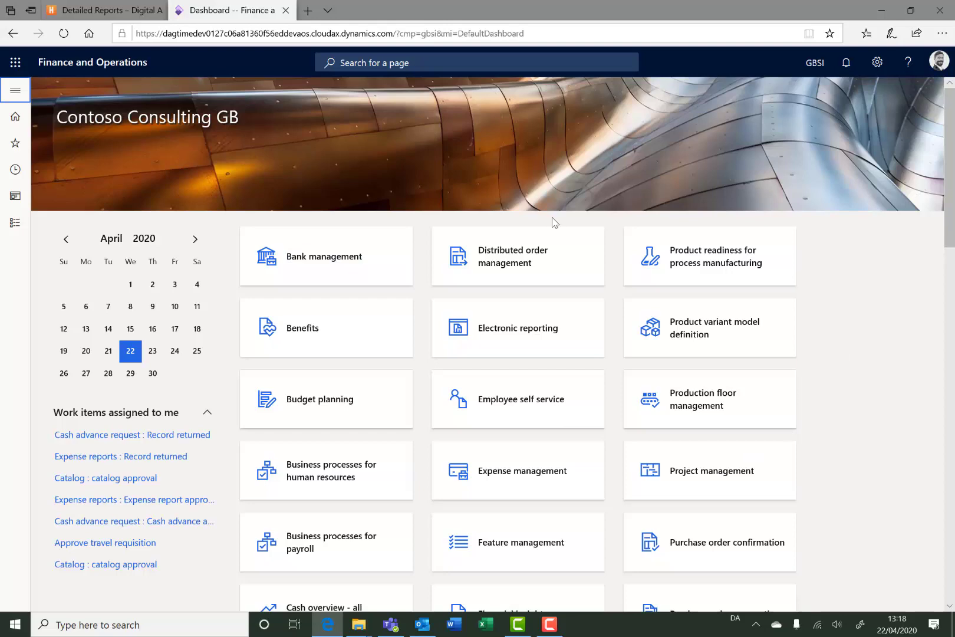
Step: Open Time Connect's Imported hour transactions inquiry and review the import status, prices, hours, categories and workers of the imported lines
left_click(14, 94)
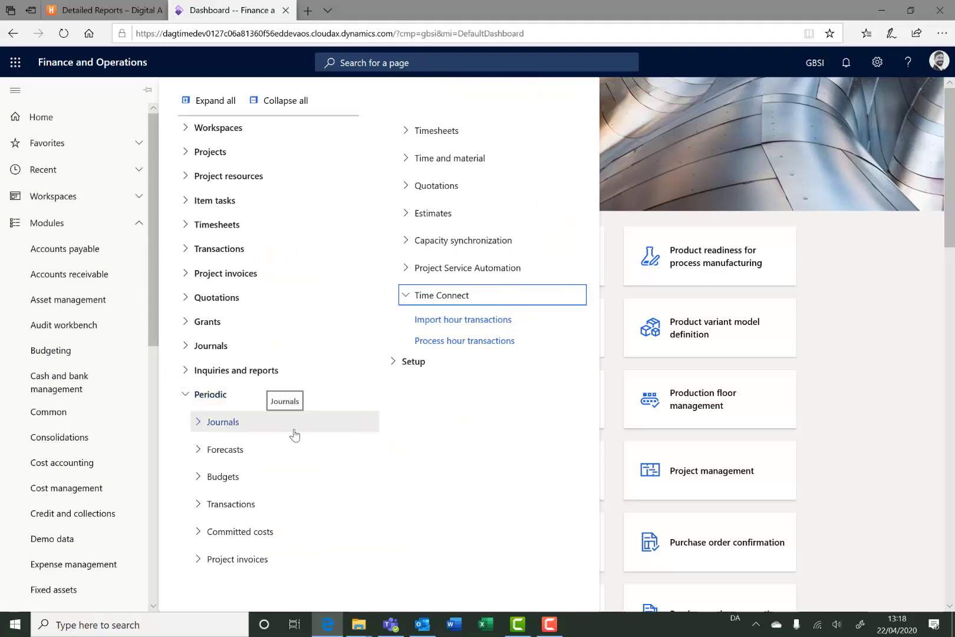
left_click(237, 371)
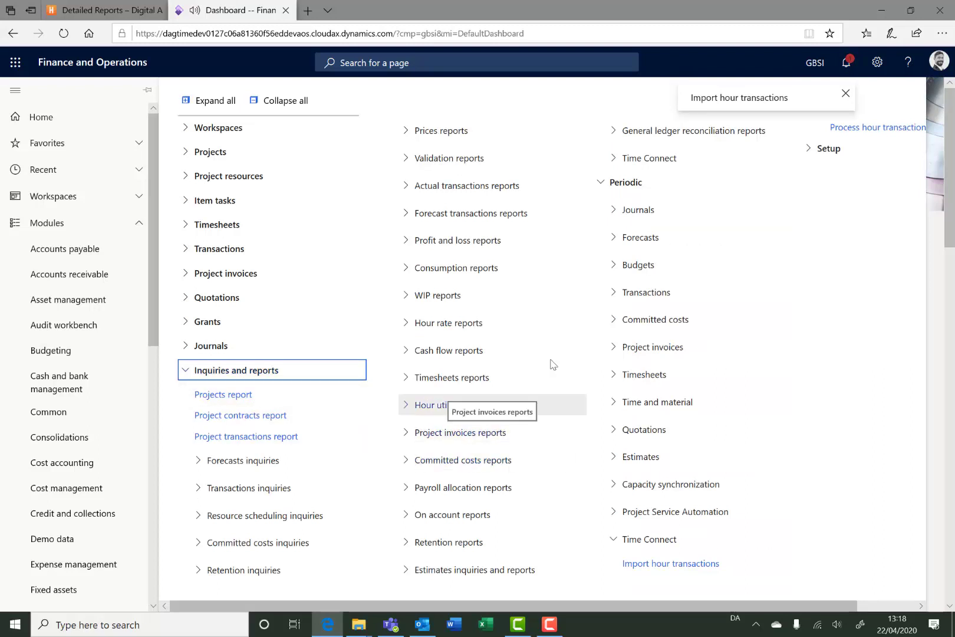
left_click(678, 165)
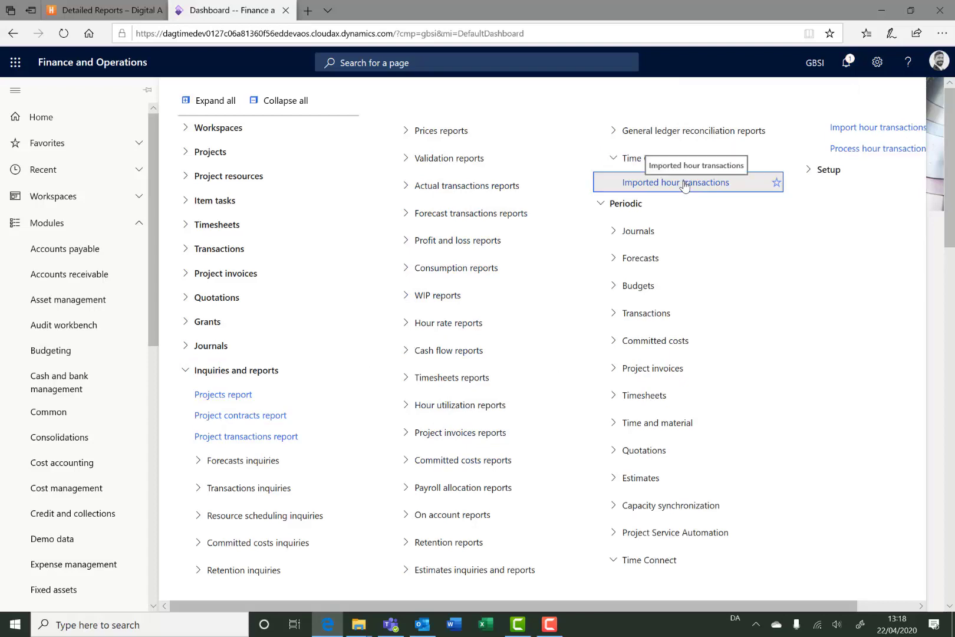
left_click(678, 183)
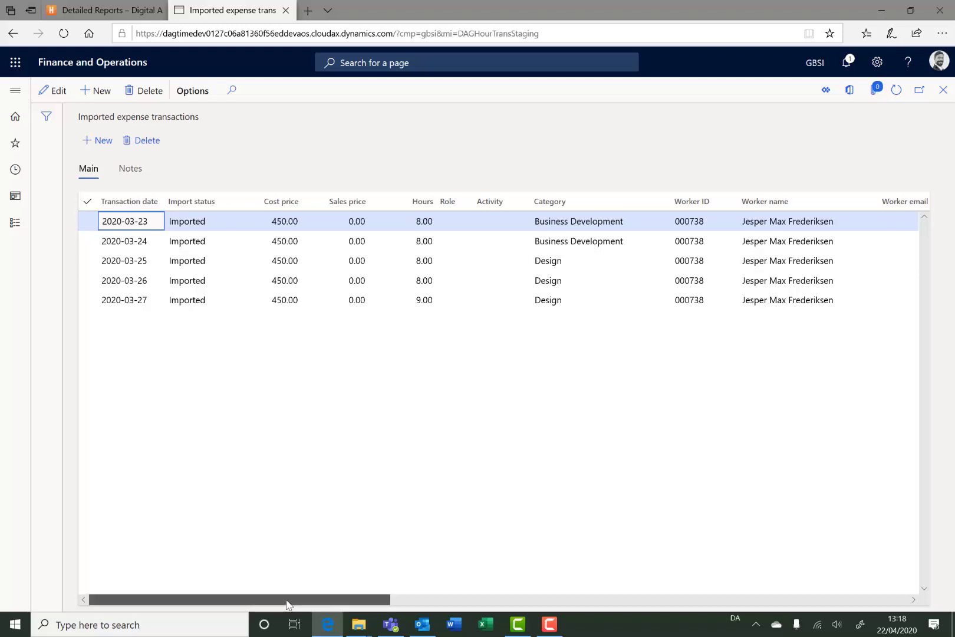
left_click_drag(287, 604, 279, 582)
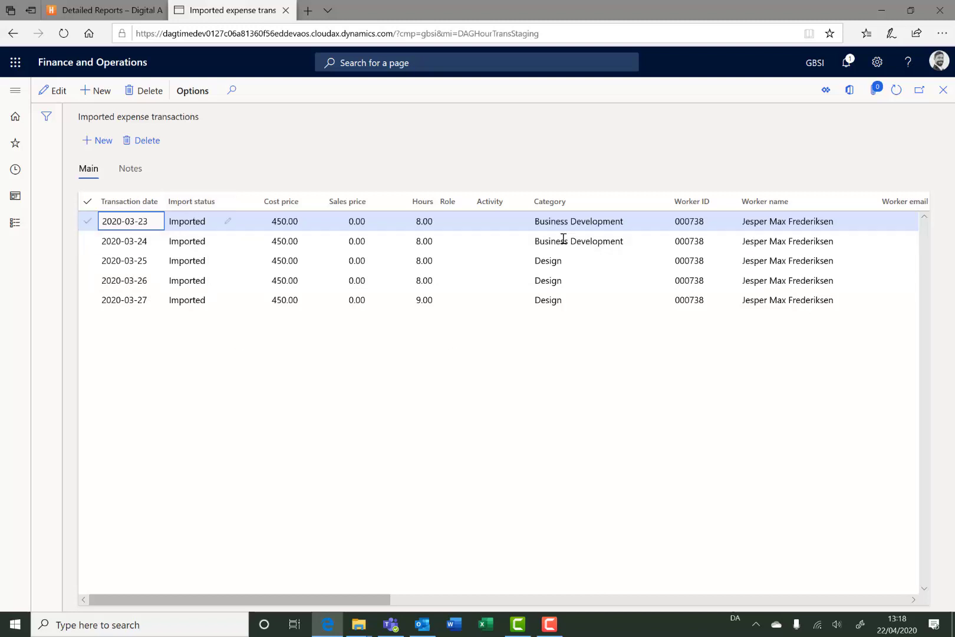
left_click(197, 227)
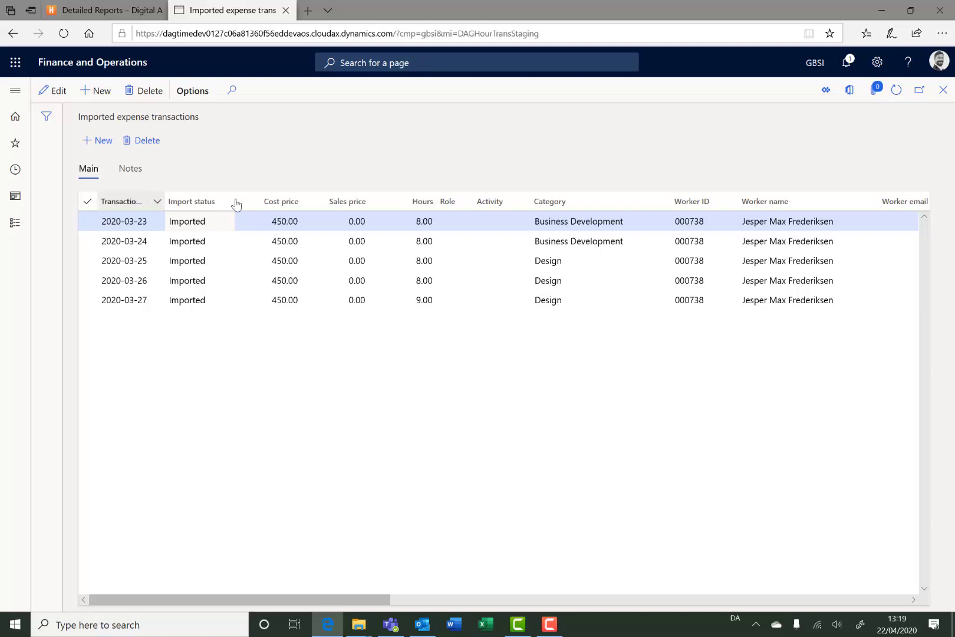
Step: Open Time Connect's Process hour transactions under the periodic tasks, check its background-run options, and run the job without batch processing
left_click(14, 93)
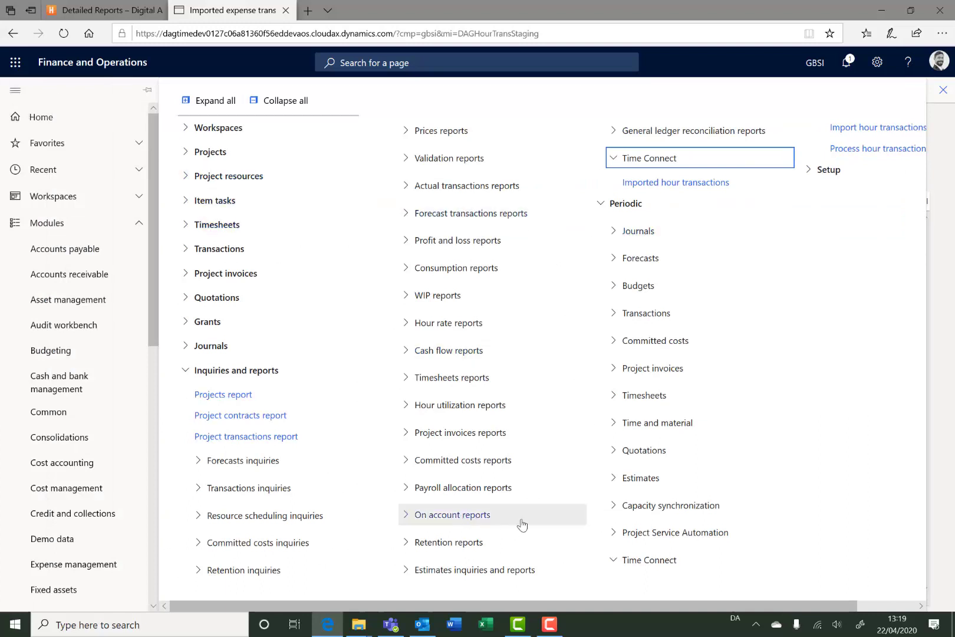
left_click(187, 371)
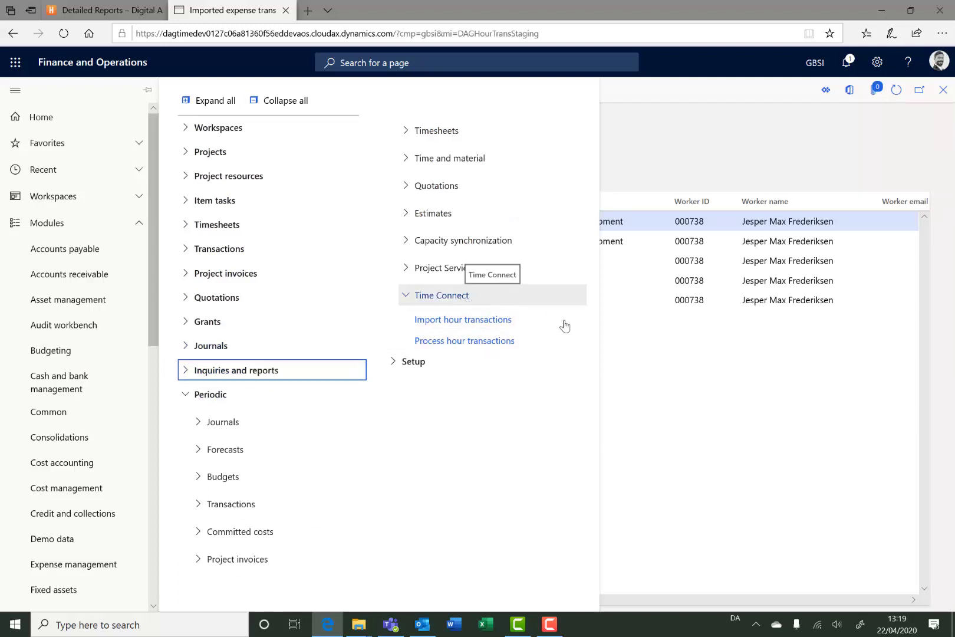
left_click(455, 348)
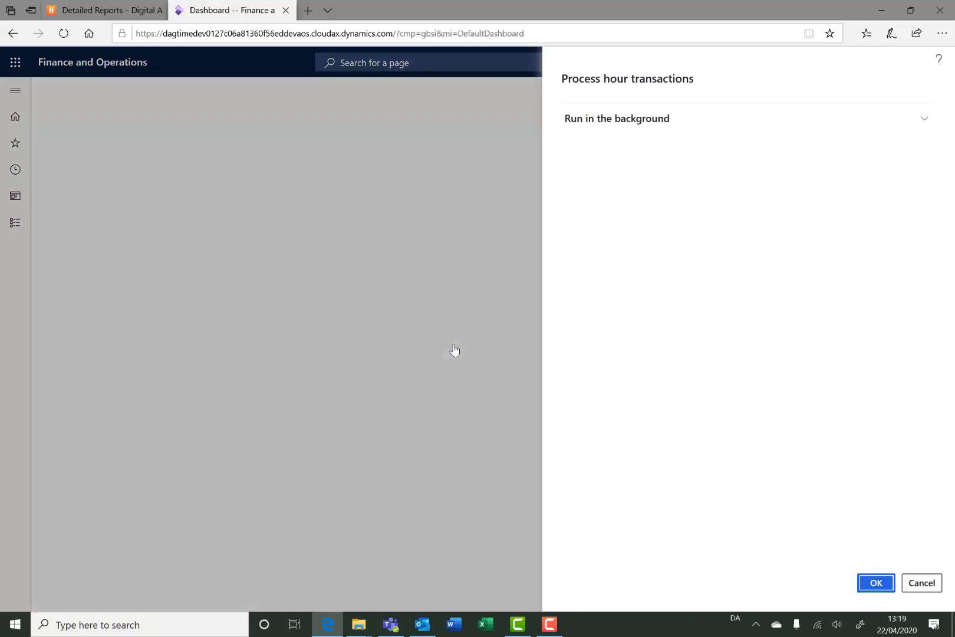
left_click(928, 127)
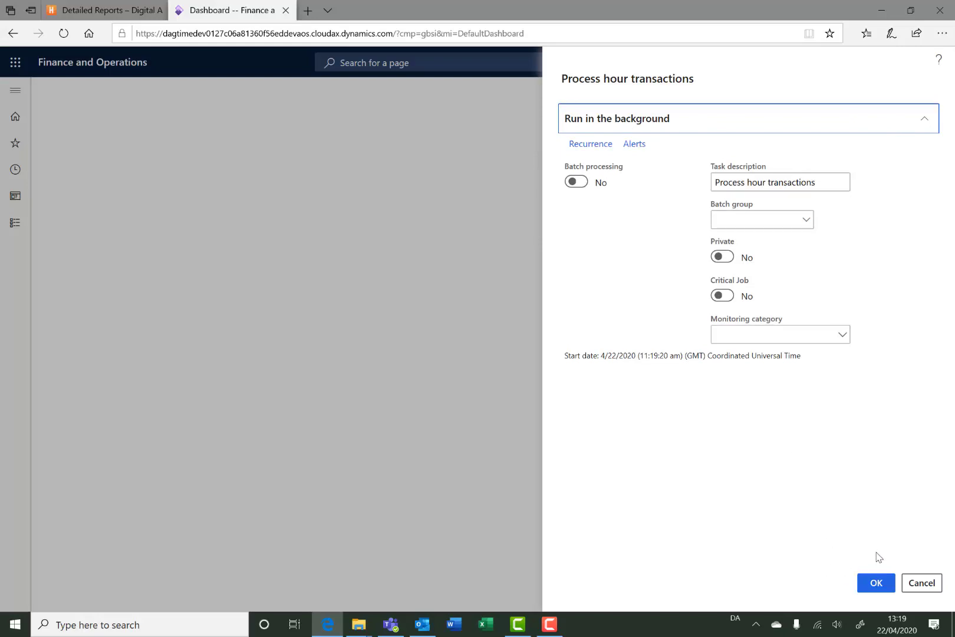
left_click(883, 582)
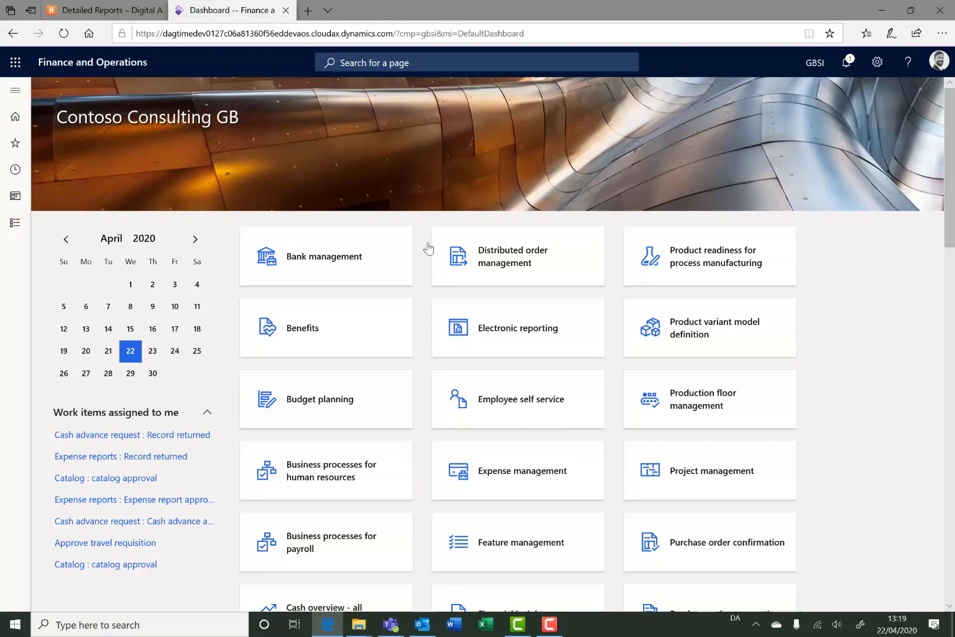
Step: Open the Hour journal under the project journals and review the description and date range of the unposted Hours journal
left_click(13, 92)
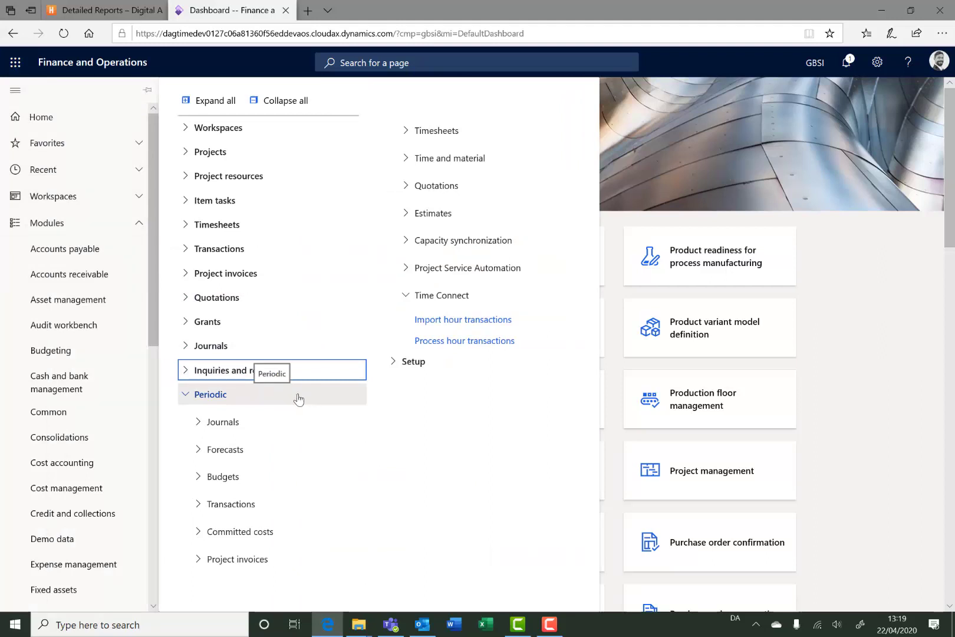
left_click(270, 395)
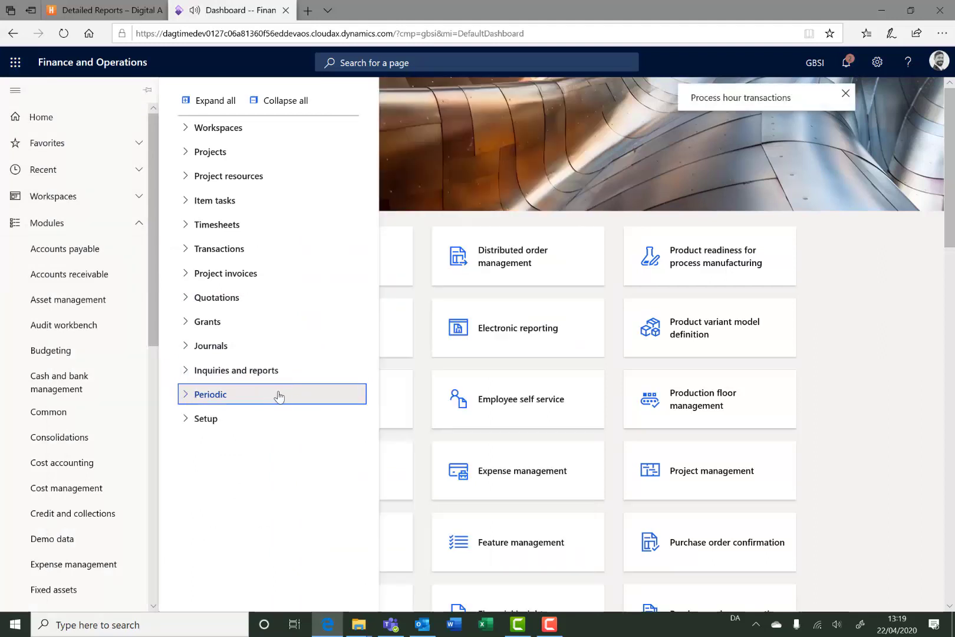
left_click(232, 348)
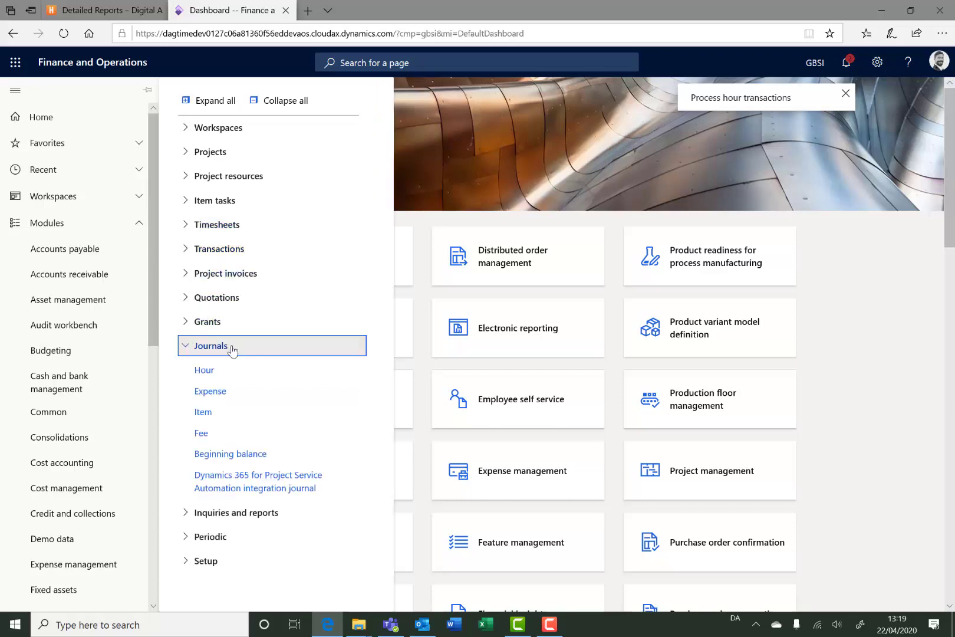
left_click(235, 375)
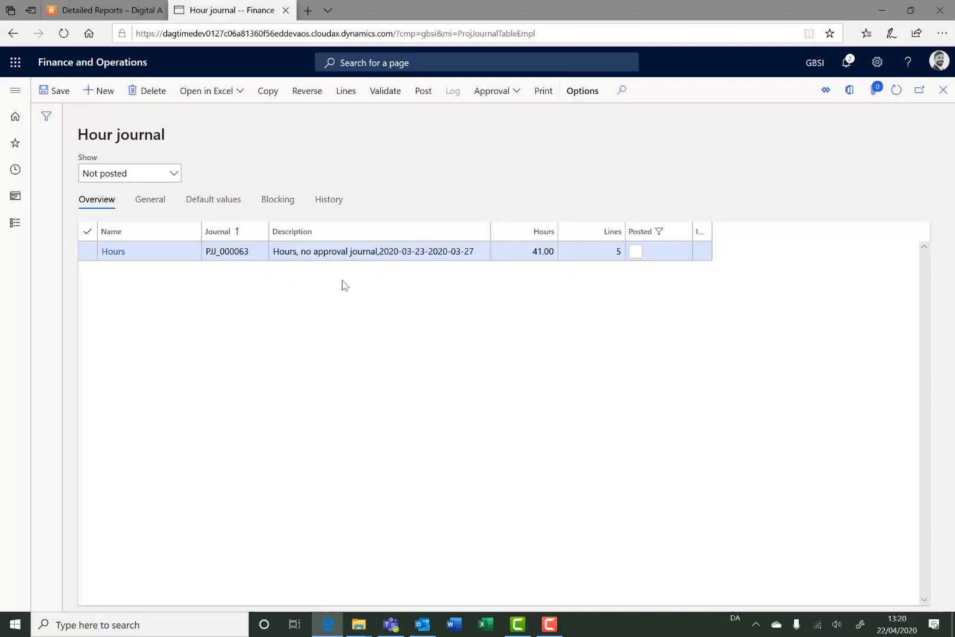
left_click(390, 252)
left_click_drag(379, 252, 437, 271)
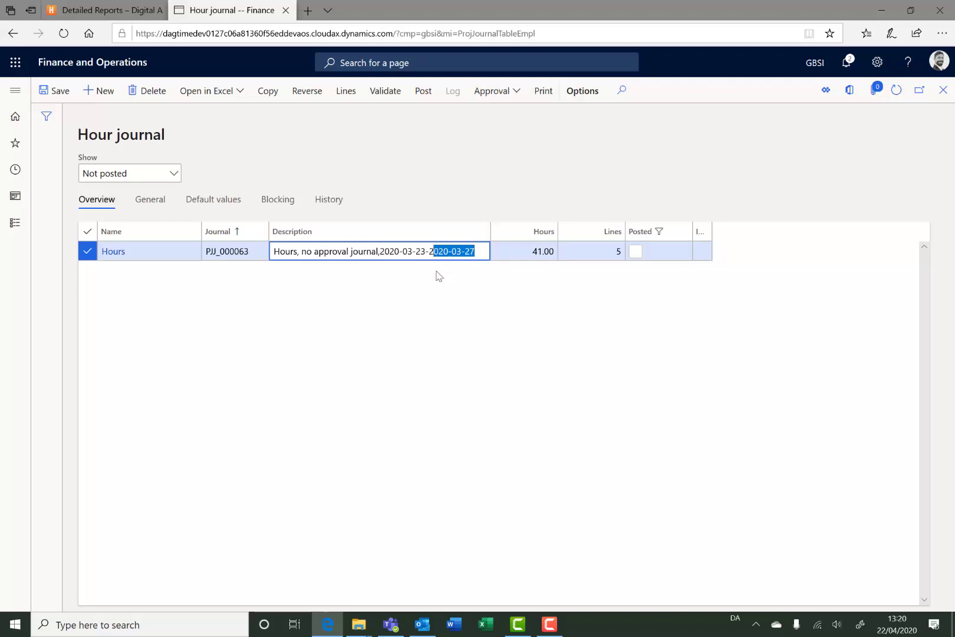
left_click(404, 296)
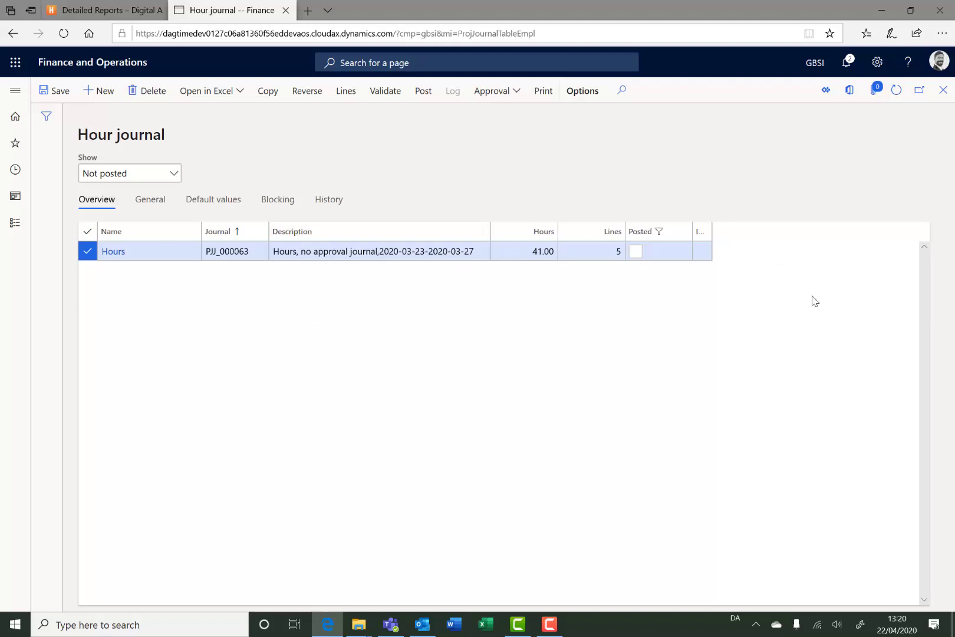
Step: Open the lines of the unposted Hours journal and check their dates, project, categories, descriptions, hours and line properties
left_click(354, 94)
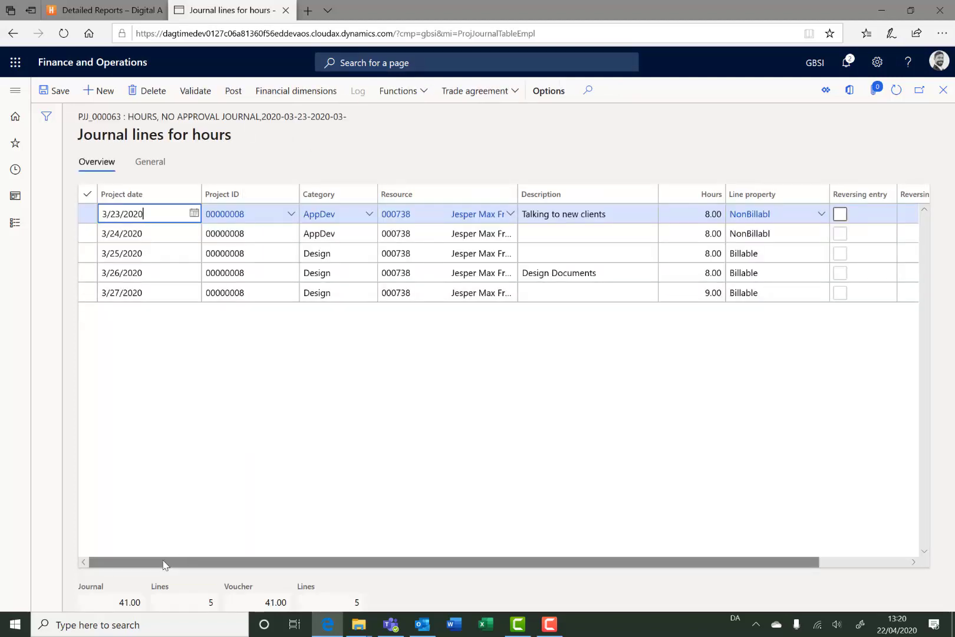
left_click_drag(159, 564, 131, 564)
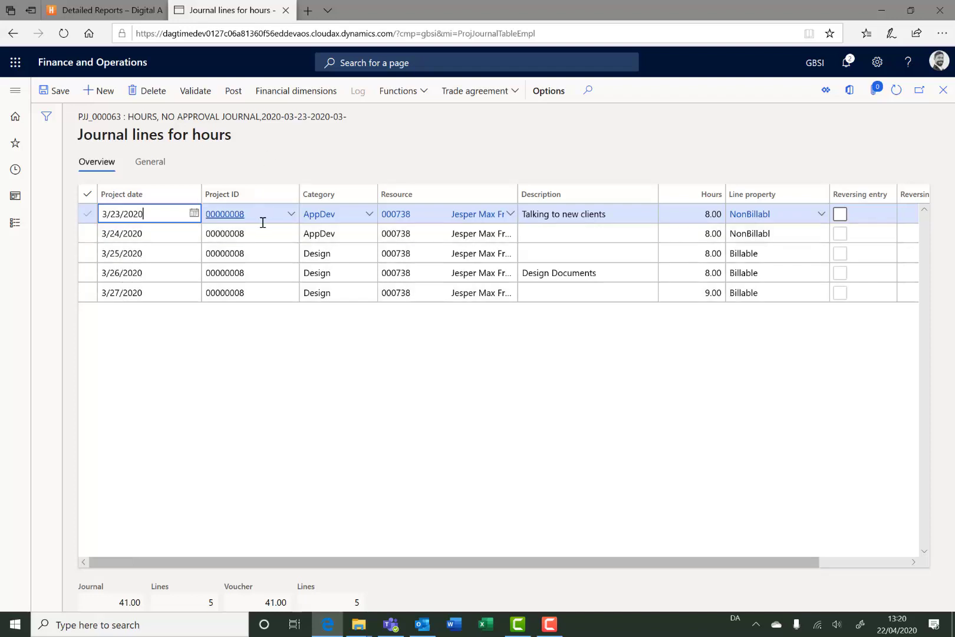
mouse_move(270, 217)
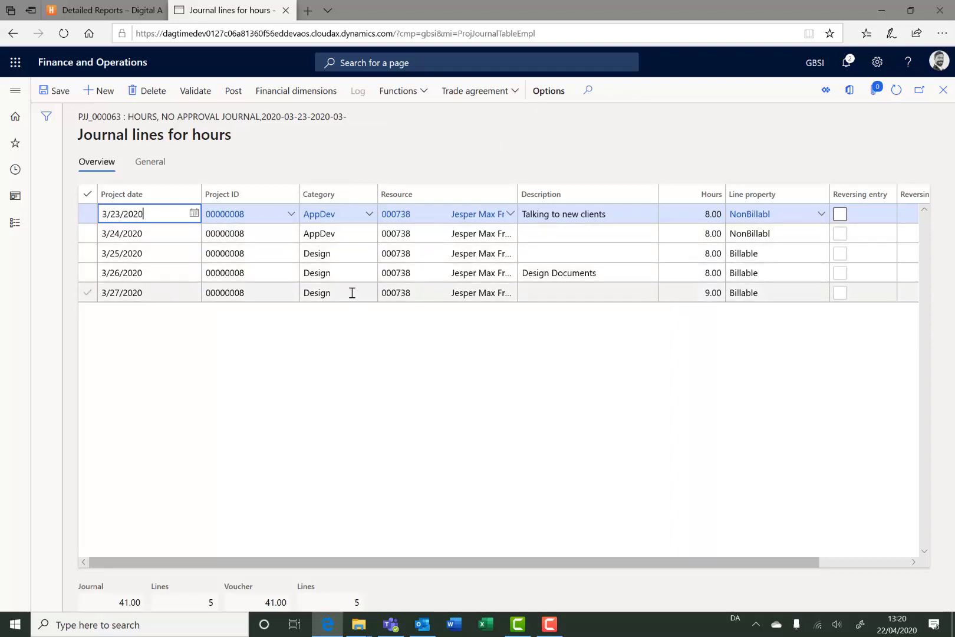
left_click(564, 331)
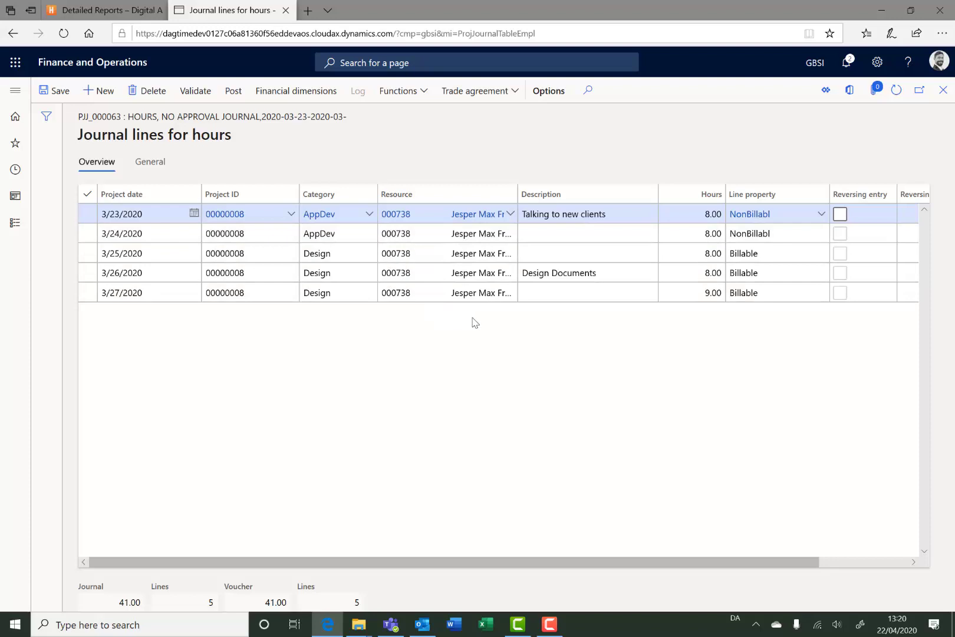
left_click(586, 214)
left_click_drag(510, 564, 563, 560)
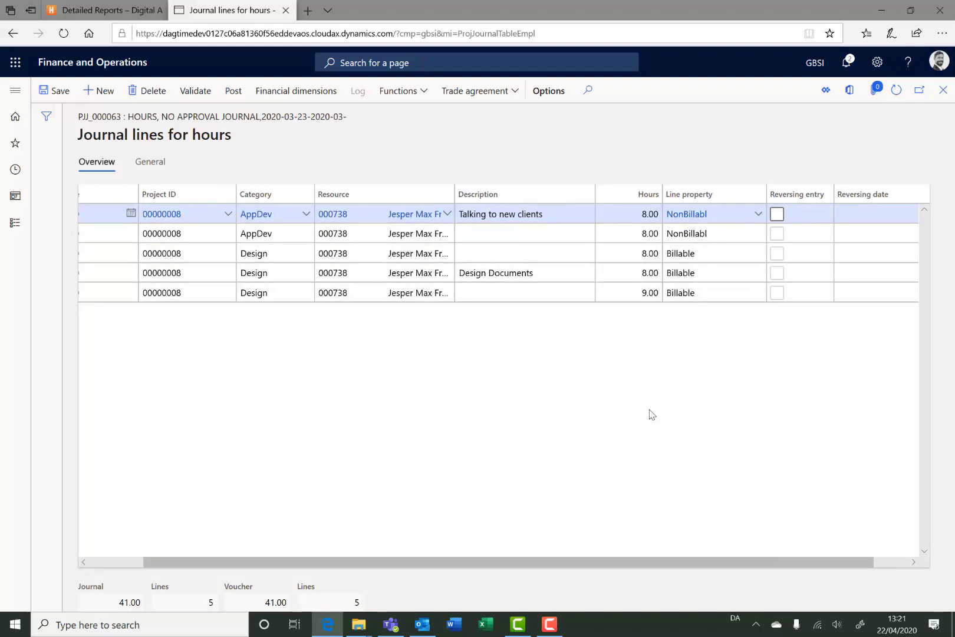
left_click_drag(612, 569, 561, 568)
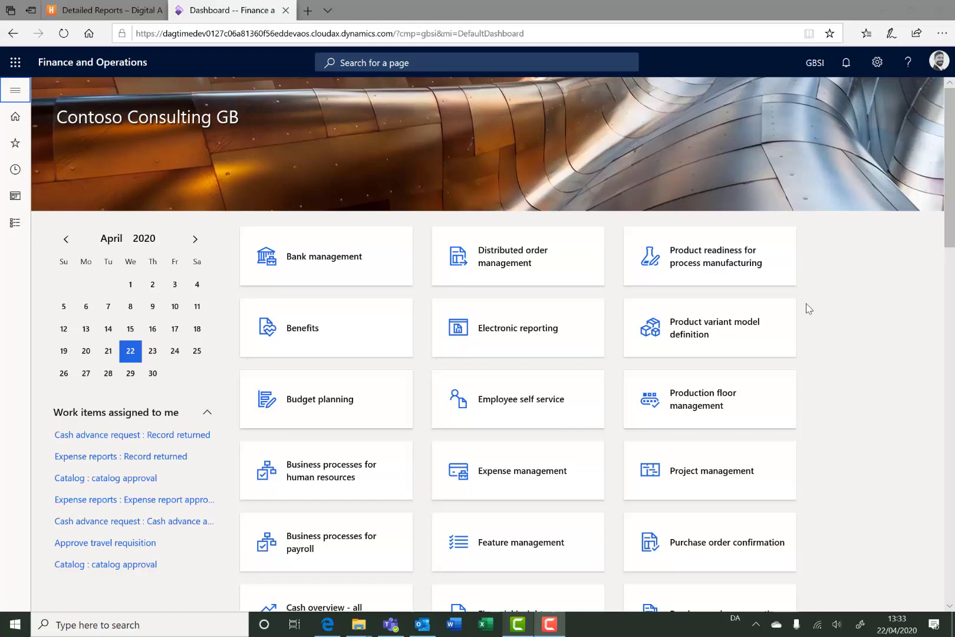
Step: Open the Project management and accounting parameters and review the Time Connect settings for hour journal, decimal separator, prices and date format
left_click(16, 94)
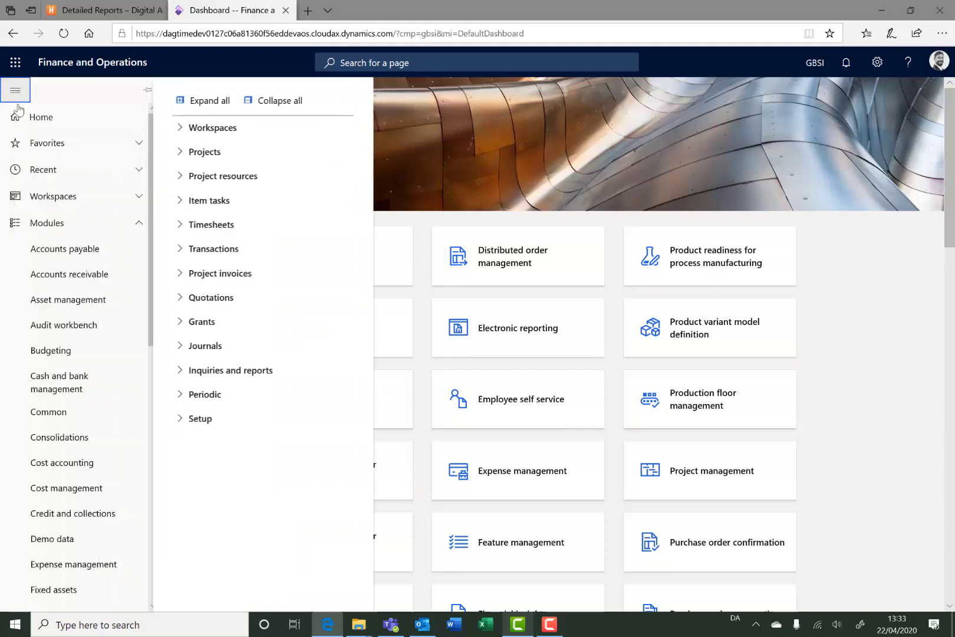
scroll(59, 359, "down", 10)
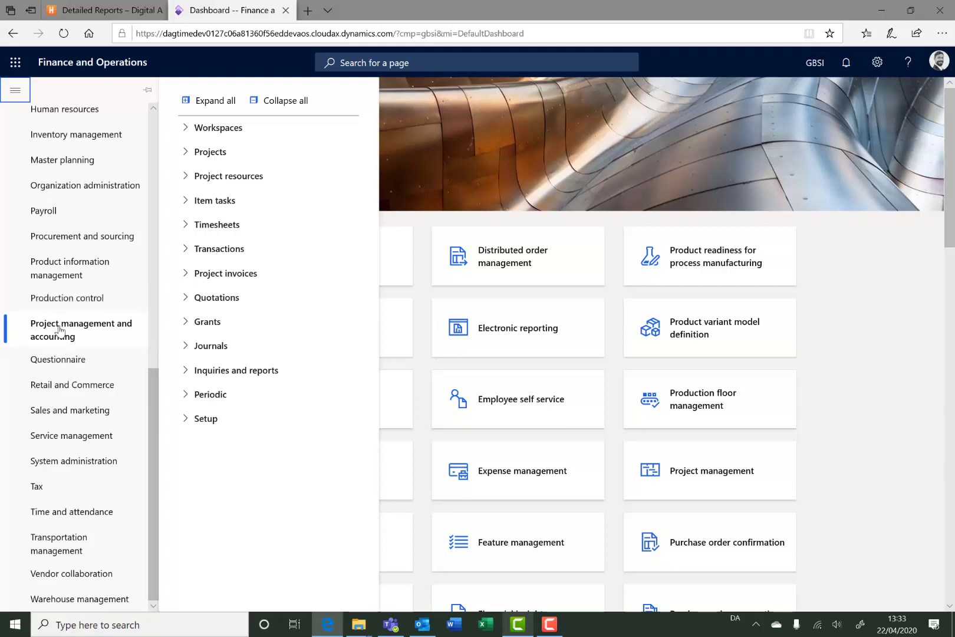
left_click(197, 421)
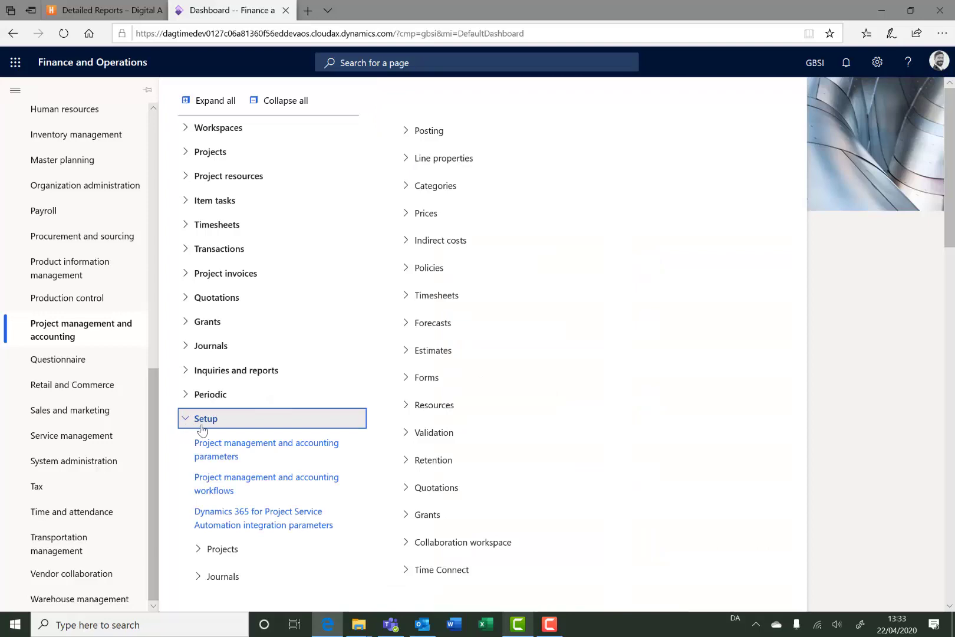
left_click(248, 452)
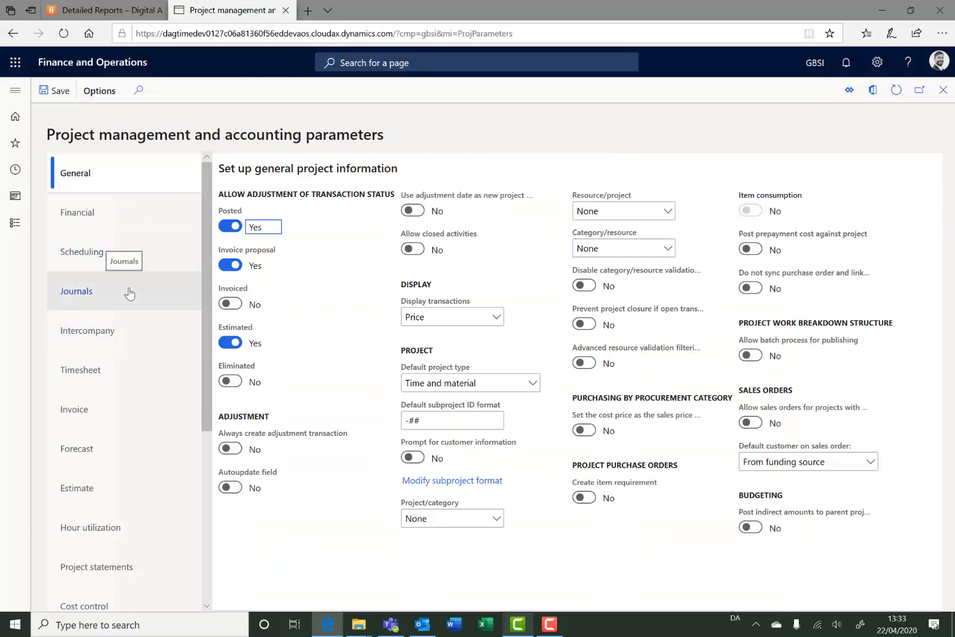
scroll(128, 289, "down", 5)
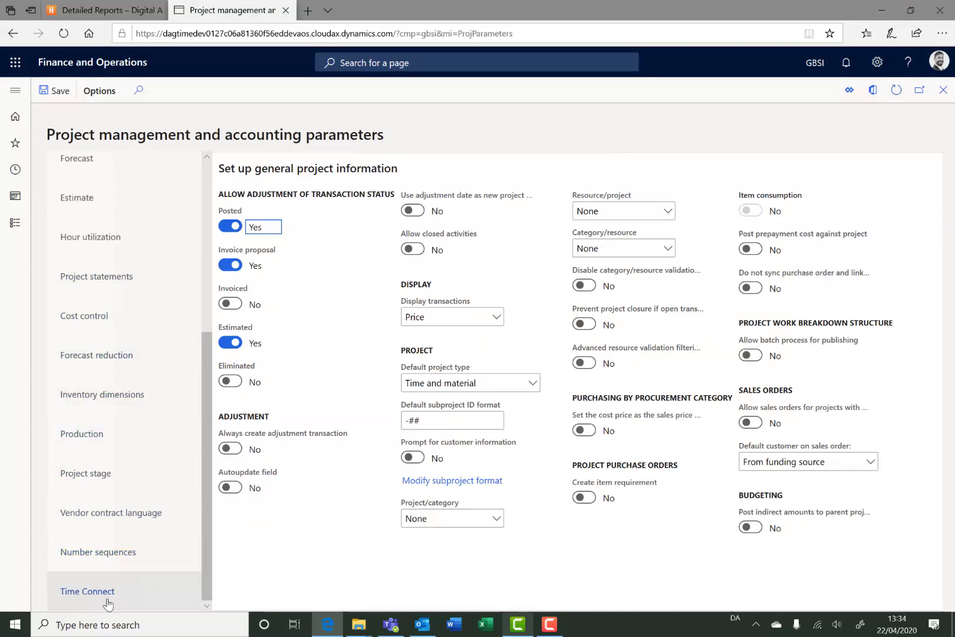
left_click(134, 595)
left_click(134, 597)
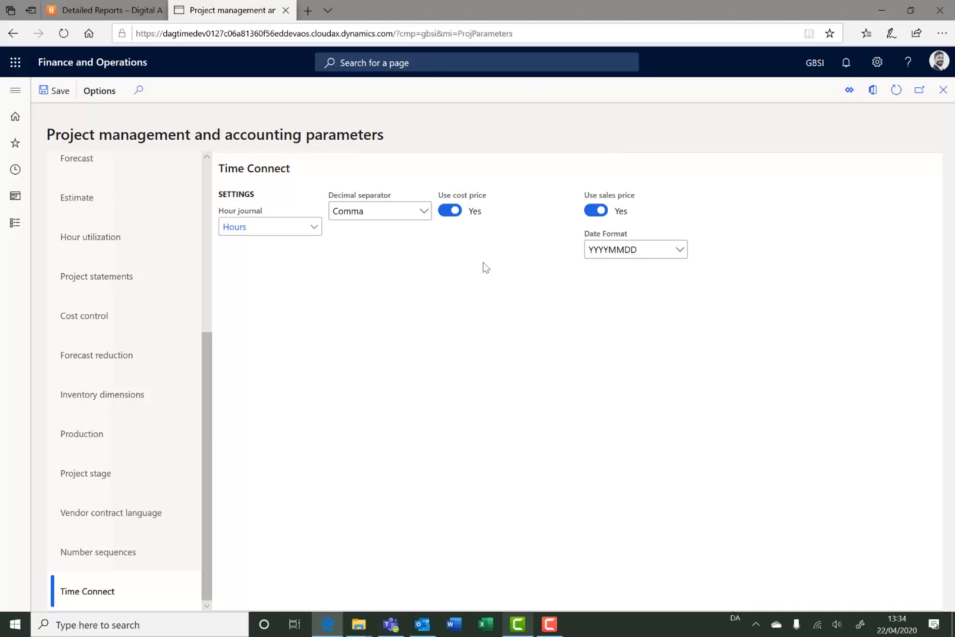
Step: Review Time Connect's Hour file mapping and Hour category mapping setups, including the category mapped to Business Development
left_click(15, 93)
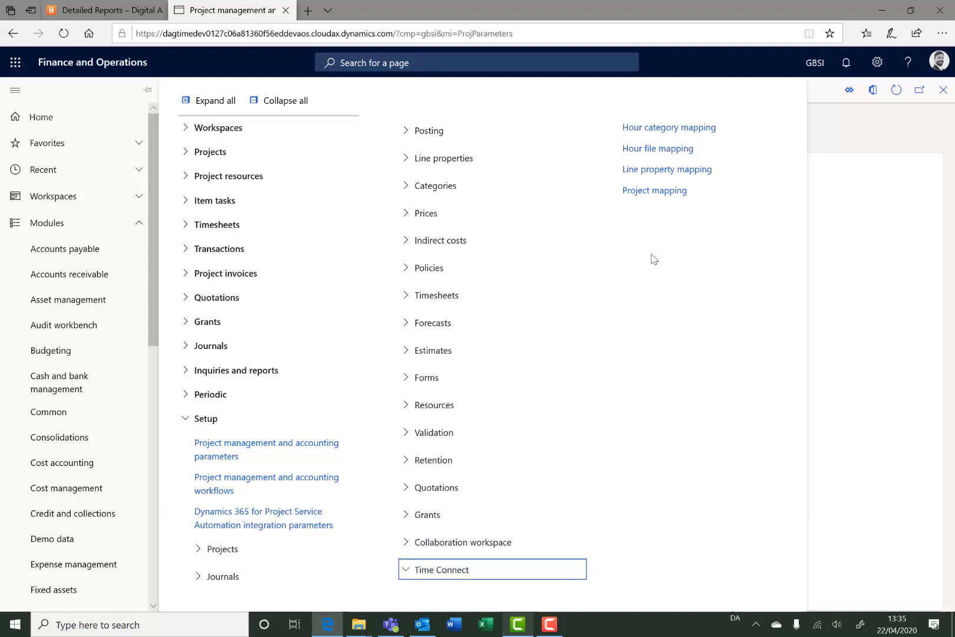
left_click(658, 149)
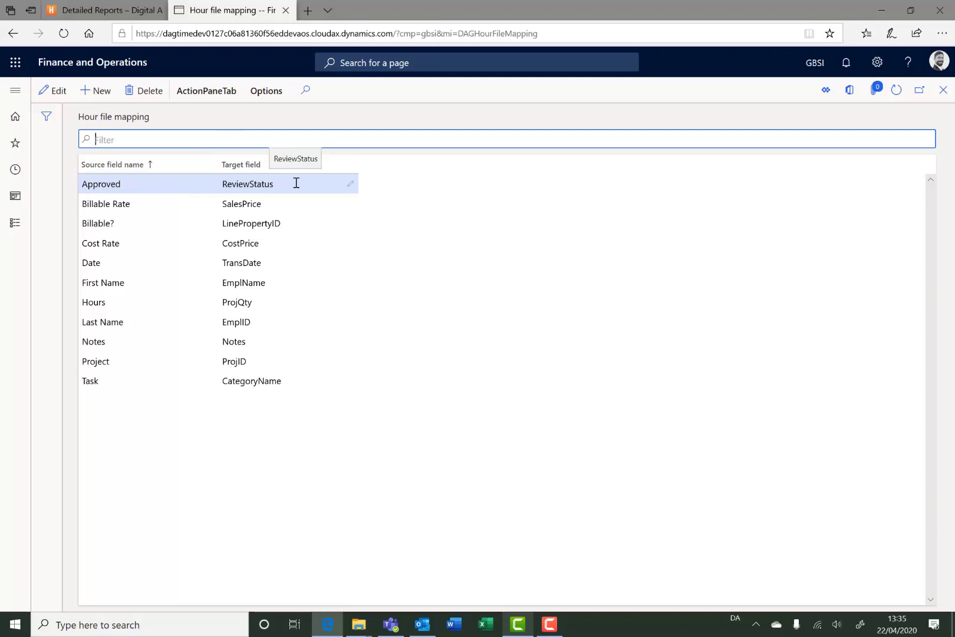
left_click(21, 98)
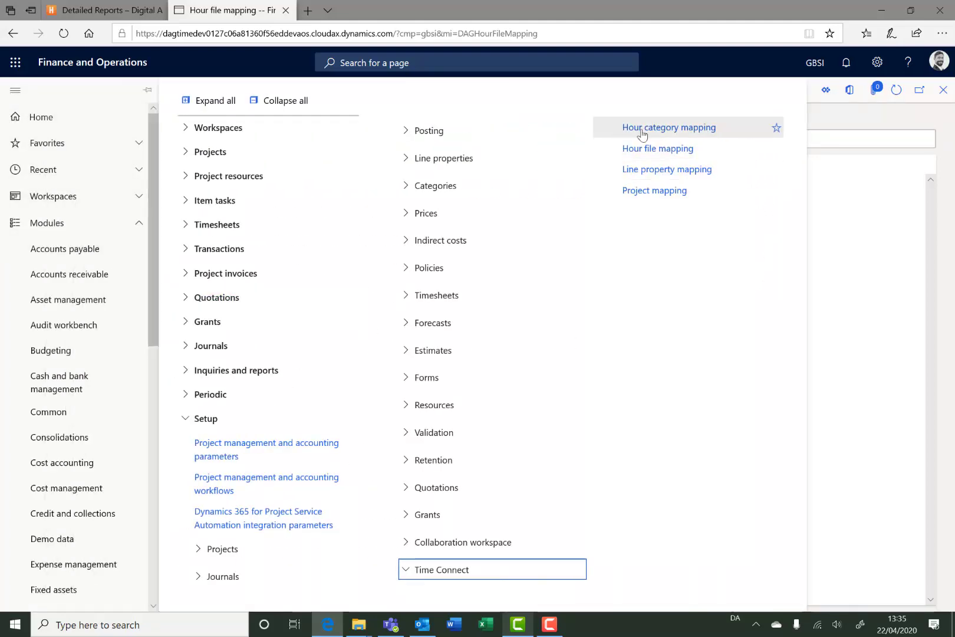
left_click(641, 127)
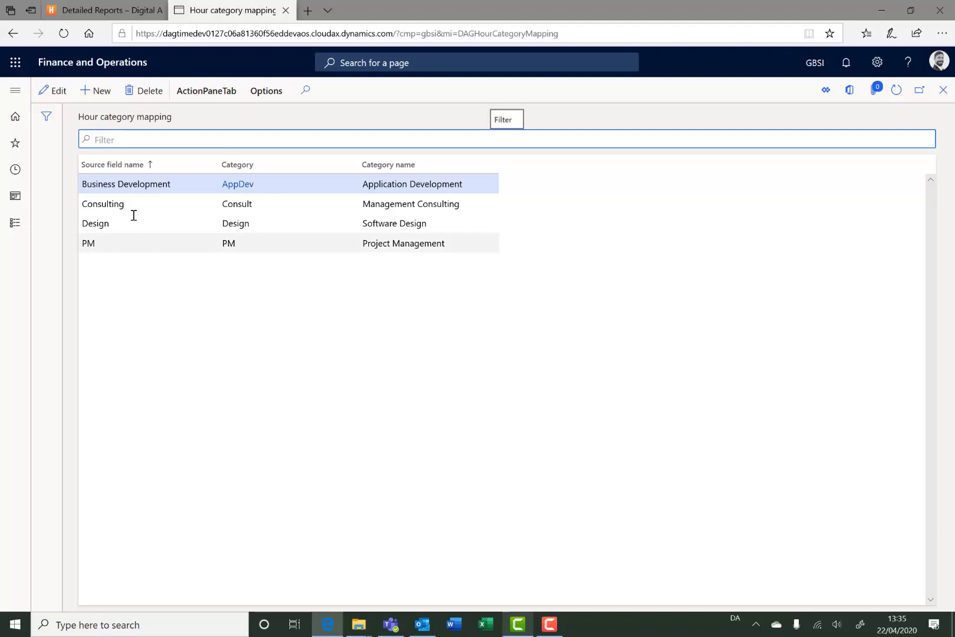
left_click_drag(171, 183, 79, 183)
left_click(136, 316)
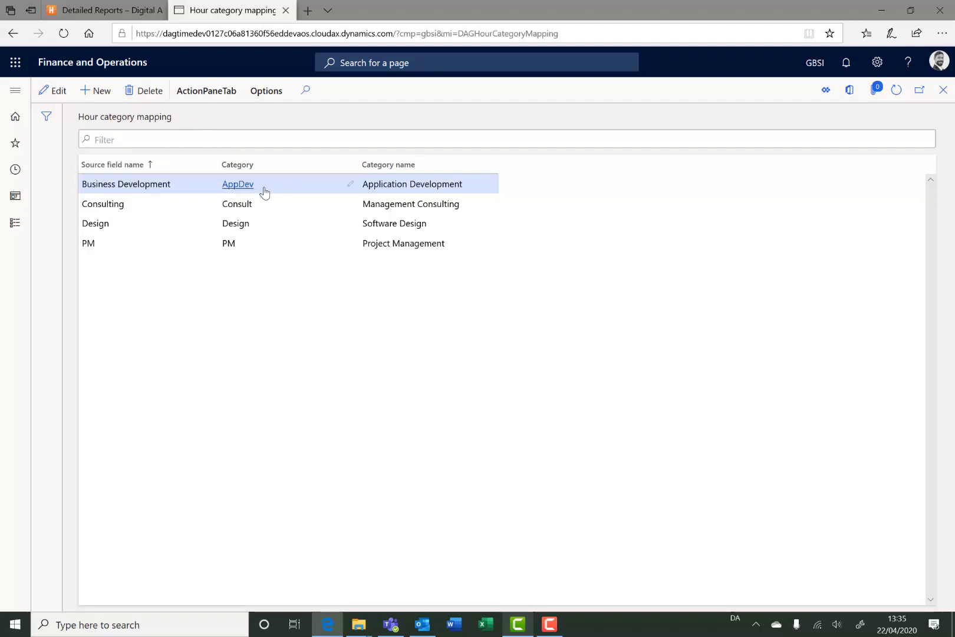
Step: Review Time Connect's Line property mapping and Project mapping setups
left_click(8, 93)
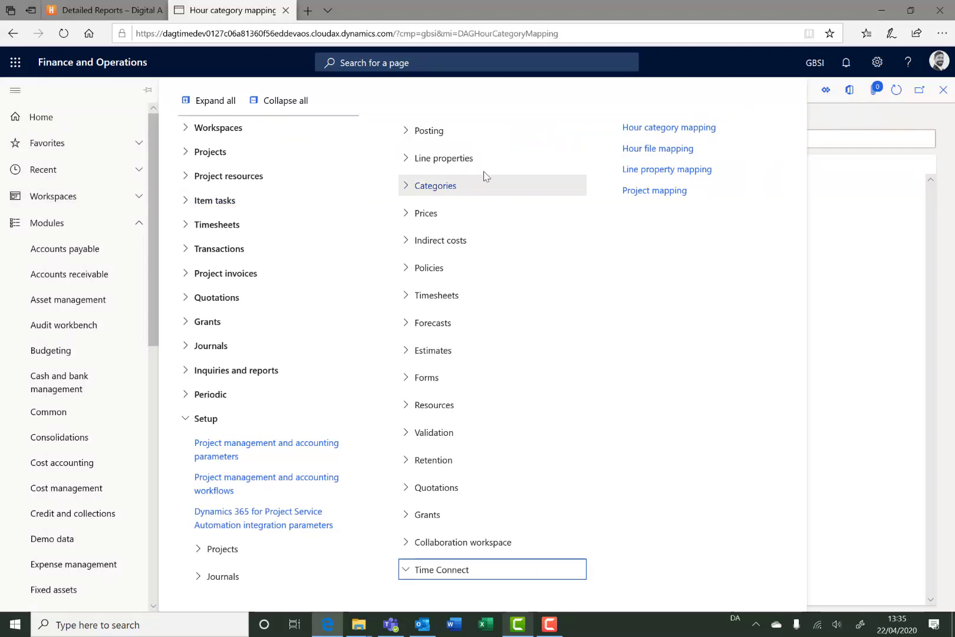
left_click(678, 174)
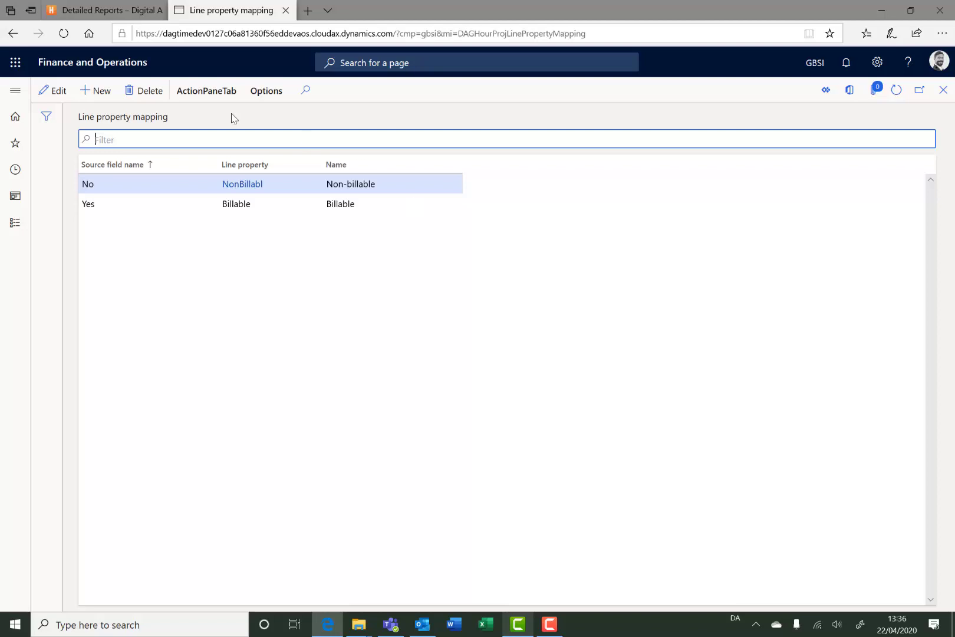
left_click(12, 99)
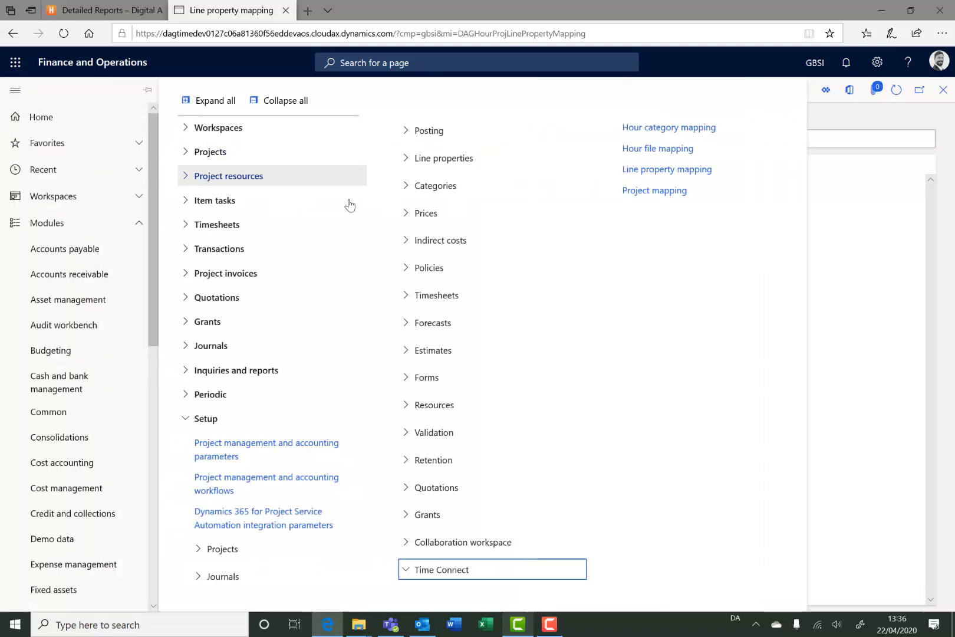
left_click(669, 194)
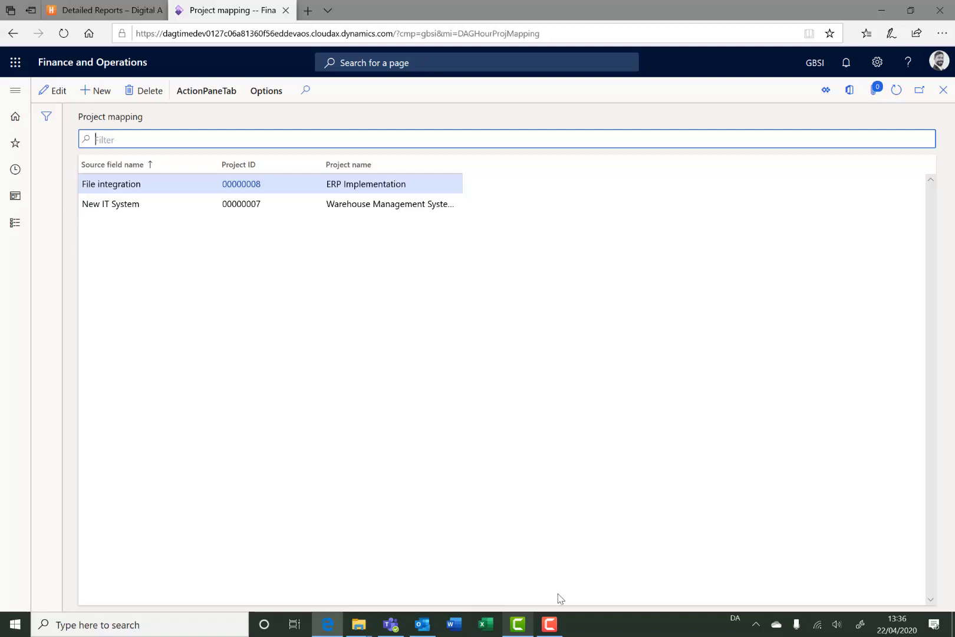
left_click(549, 624)
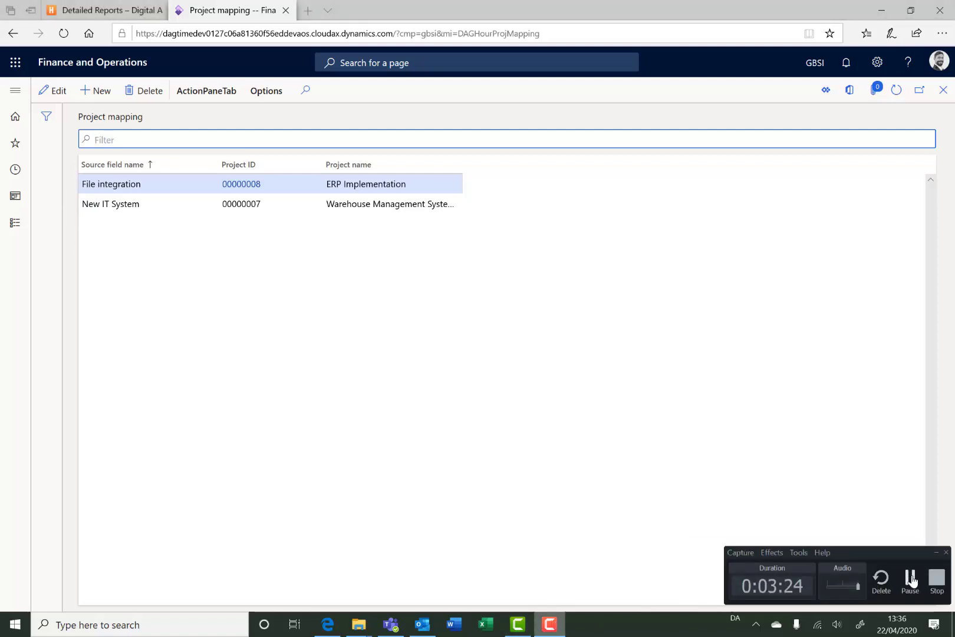